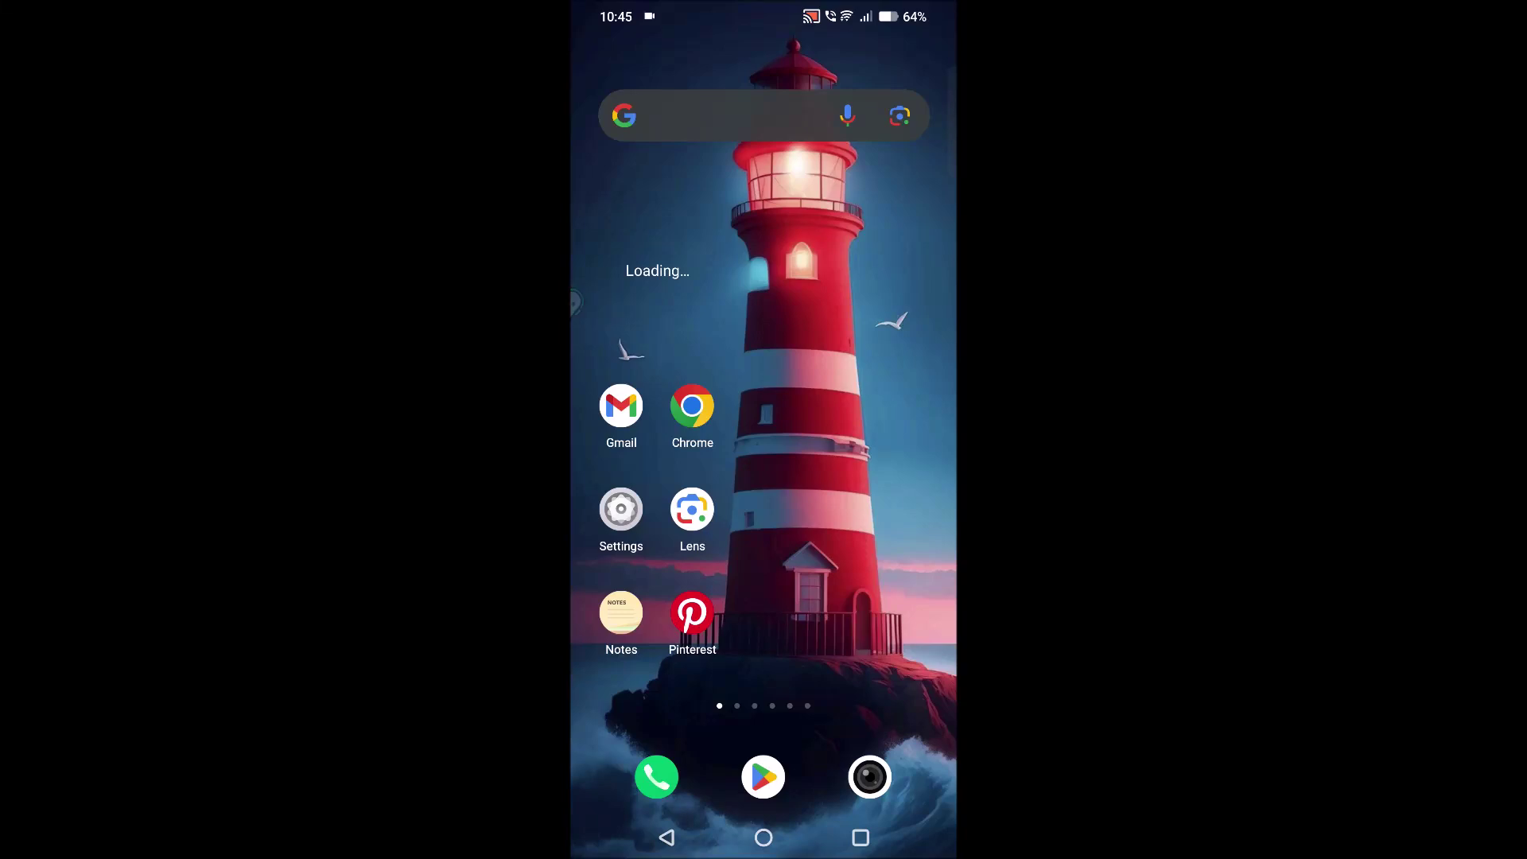
Step: Open WhatsApp's Message yourself chat and open the October 23 forms.gle link
left_click_drag(835, 626, 836, 477)
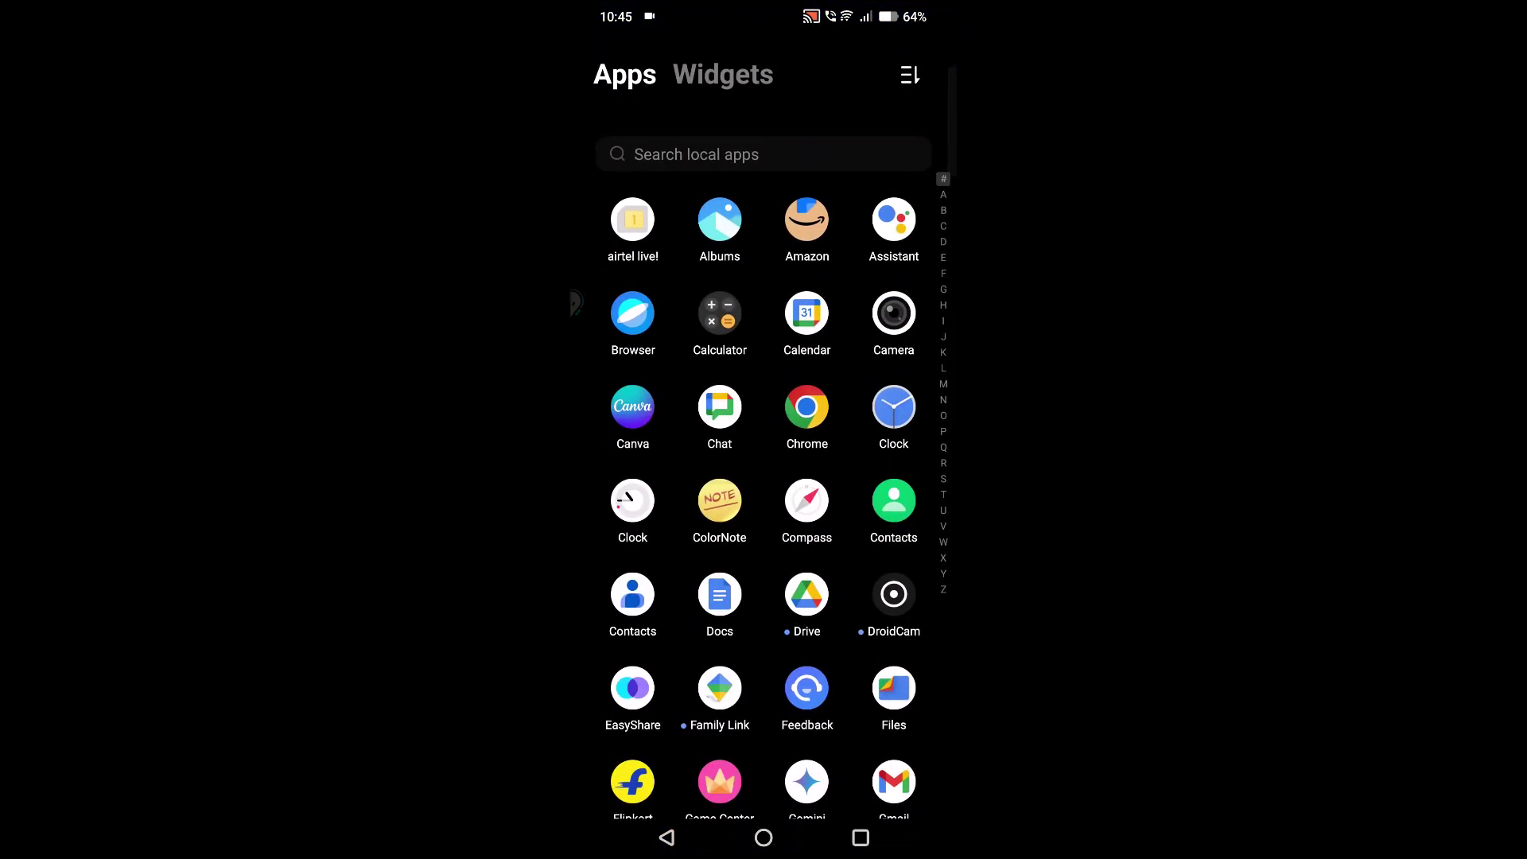
scroll(764, 501, "down", 5)
scroll(763, 502, "down", 5)
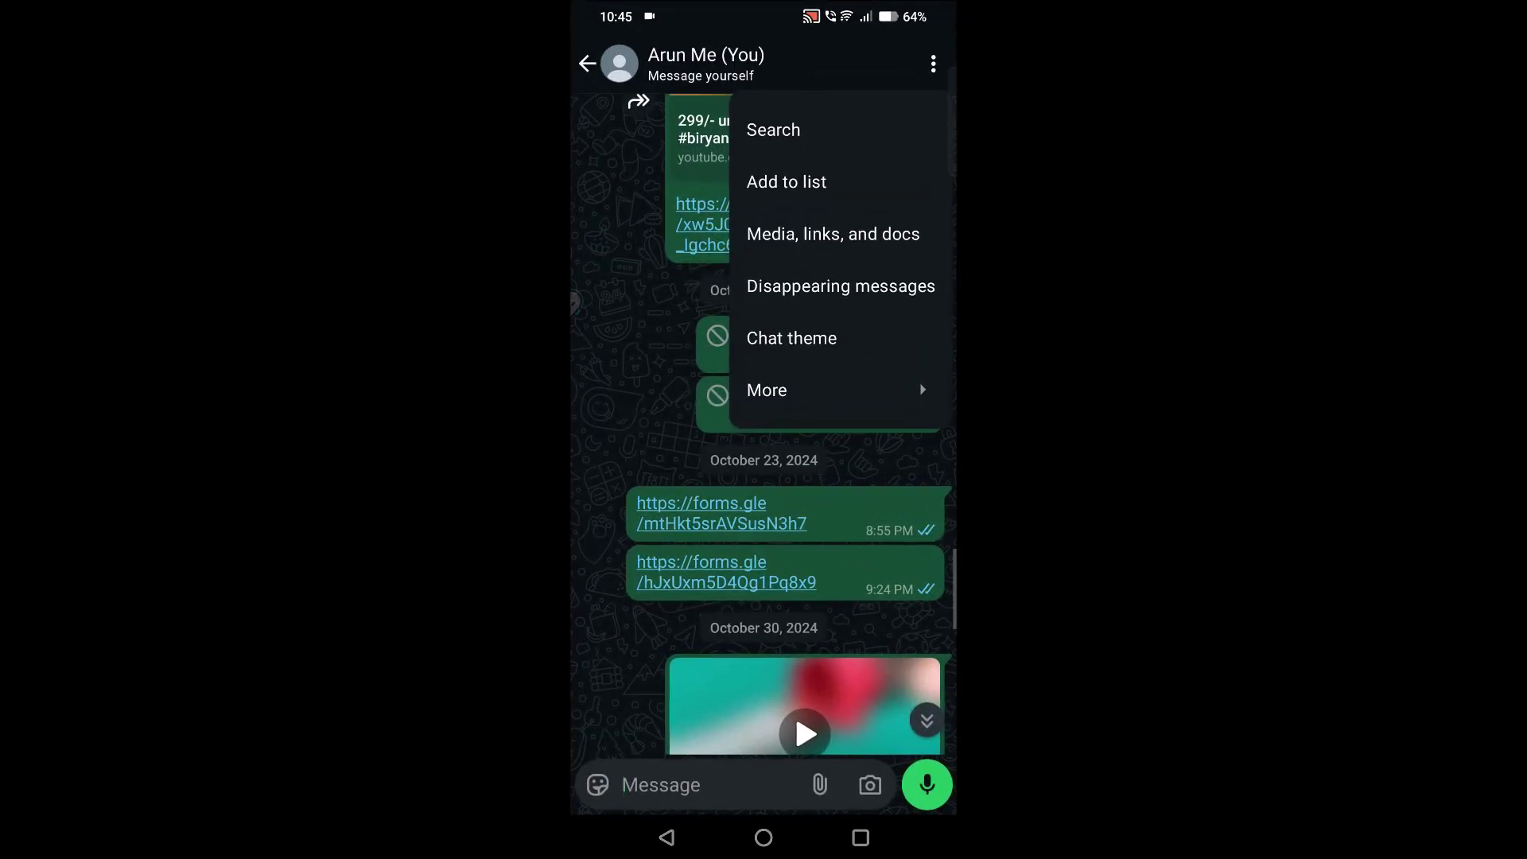
left_click(701, 509)
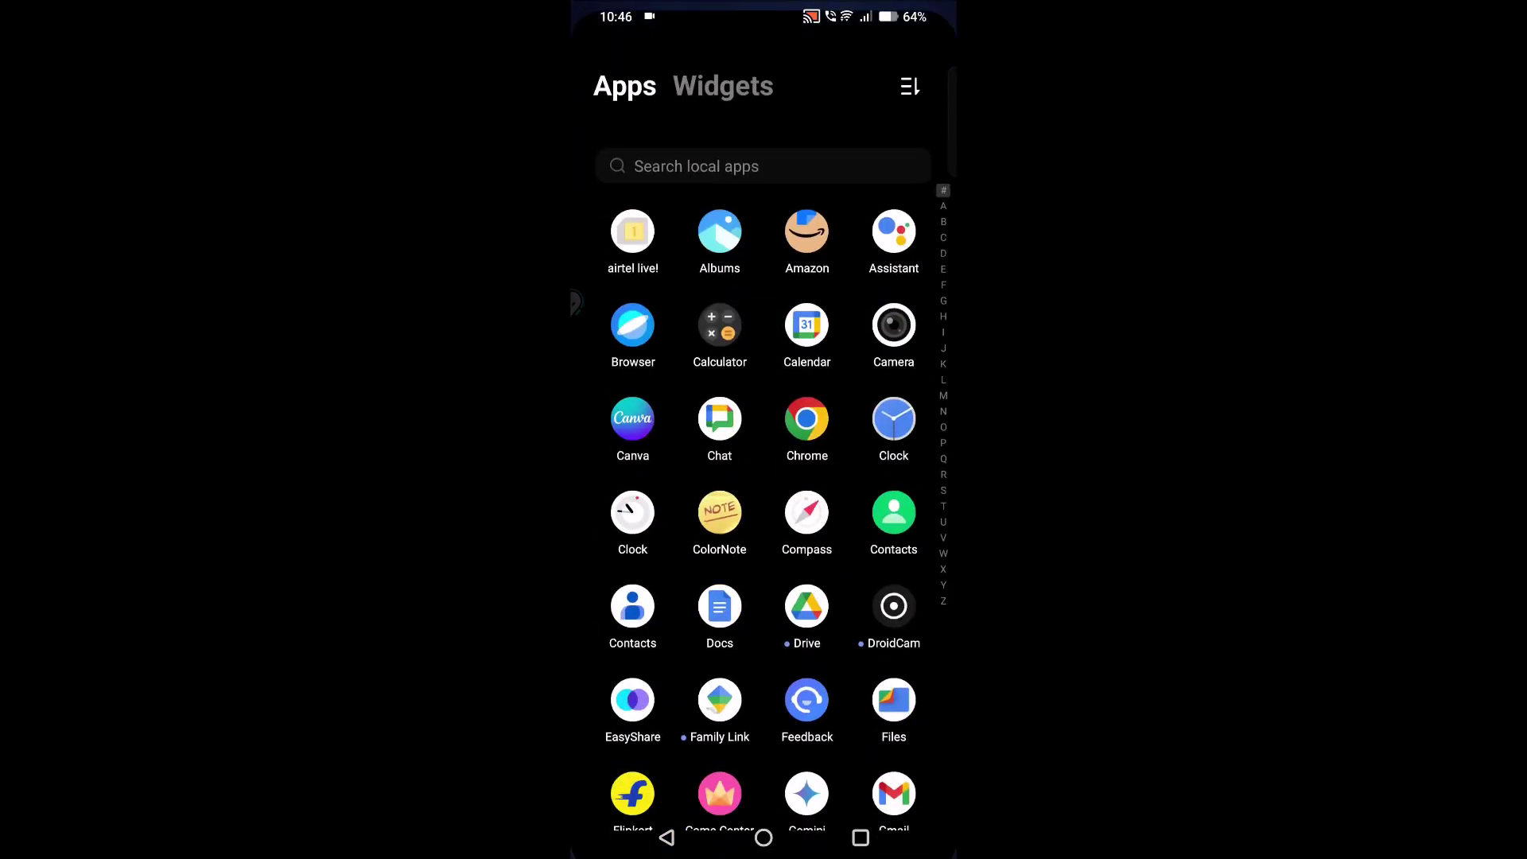
Step: Go back to the home screen, launch Settings and scroll toward the Apps entry
left_click_drag(831, 787, 831, 299)
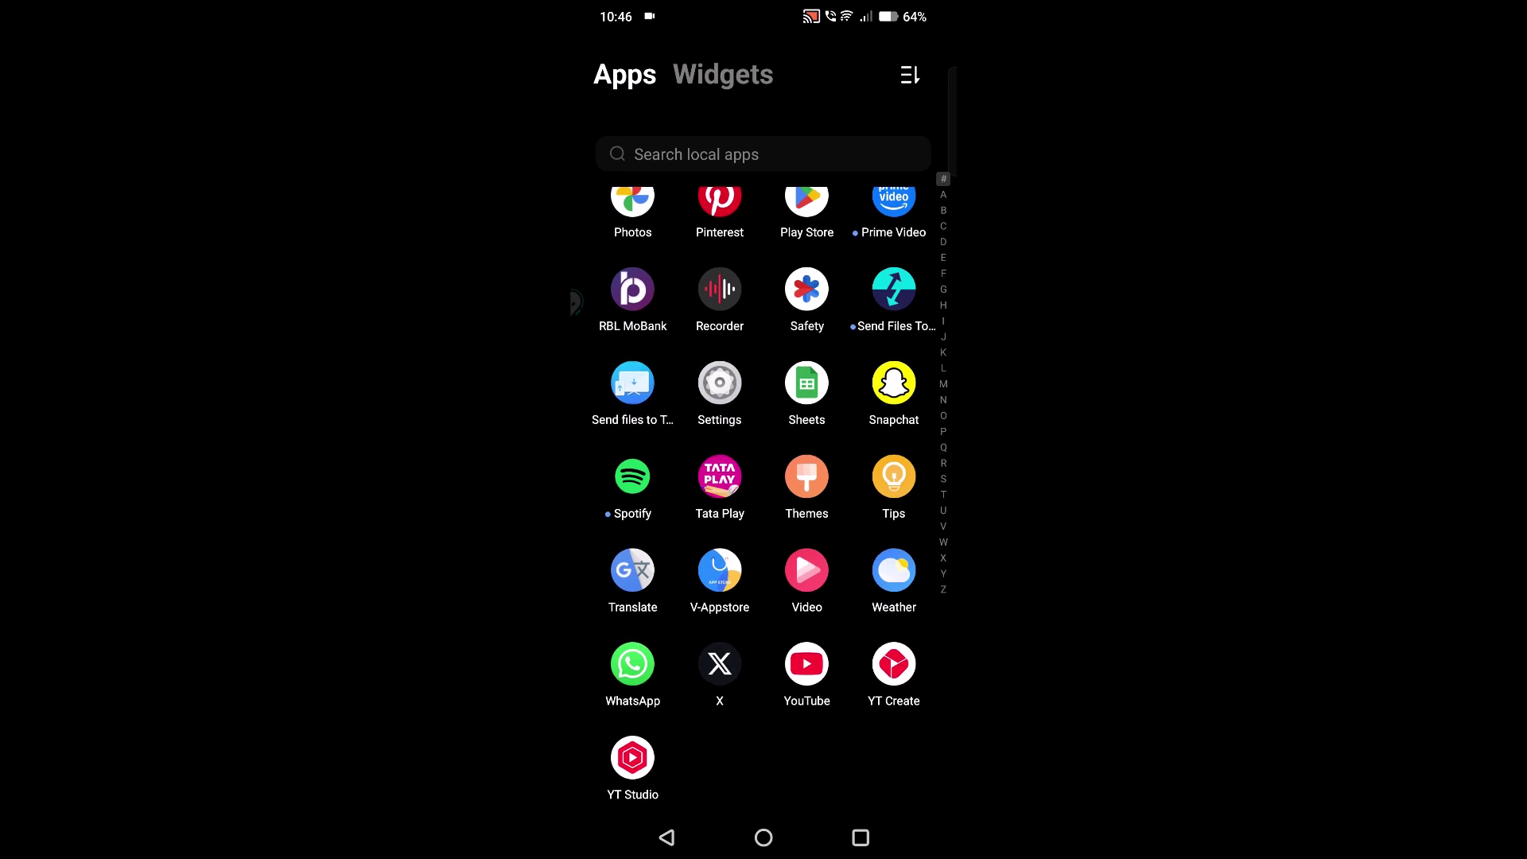
left_click(763, 839)
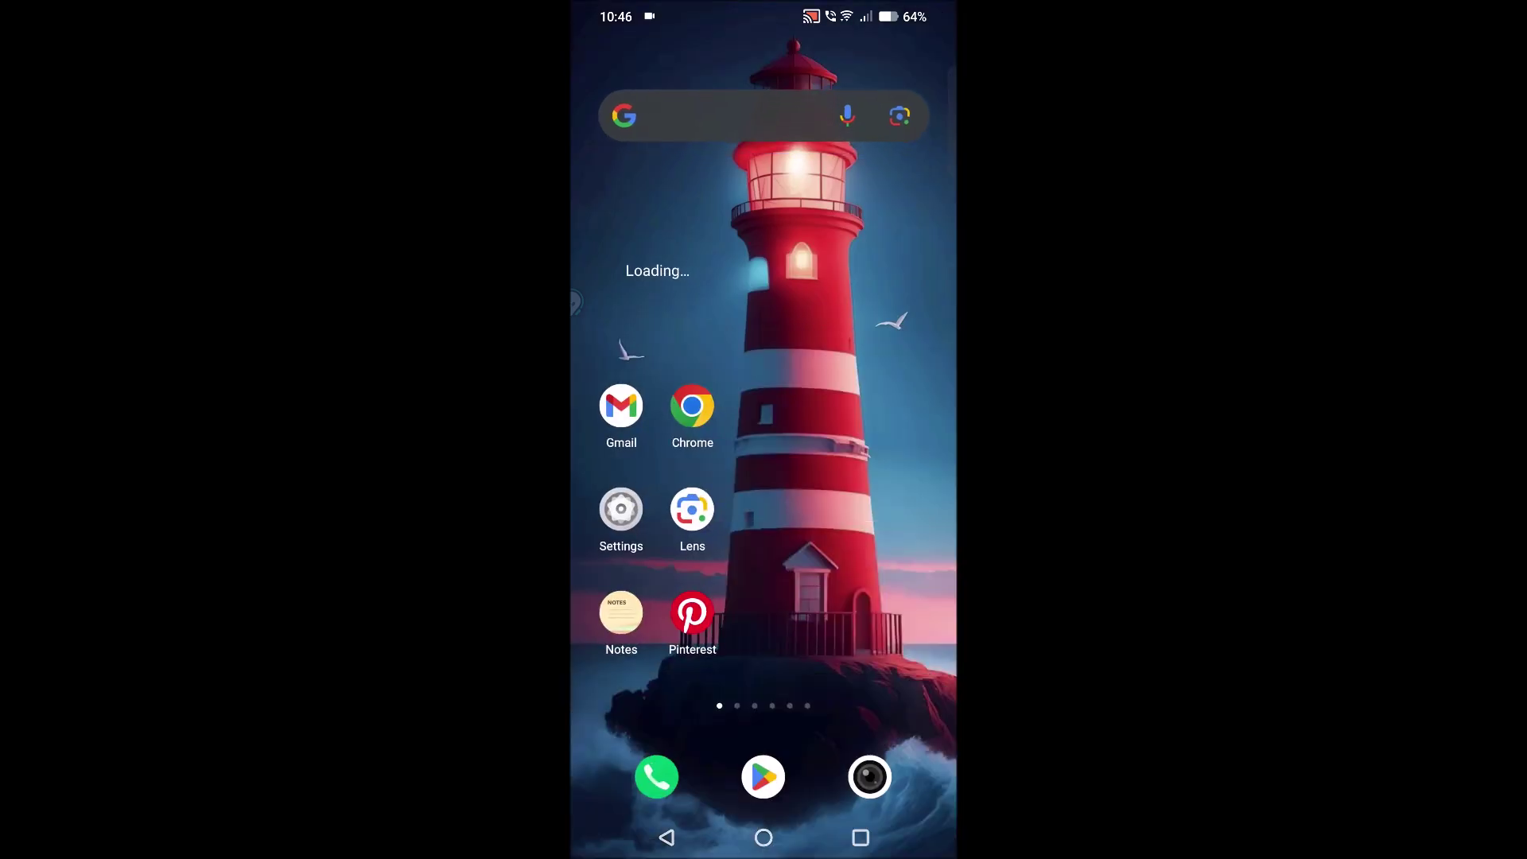
left_click_drag(620, 511, 633, 478)
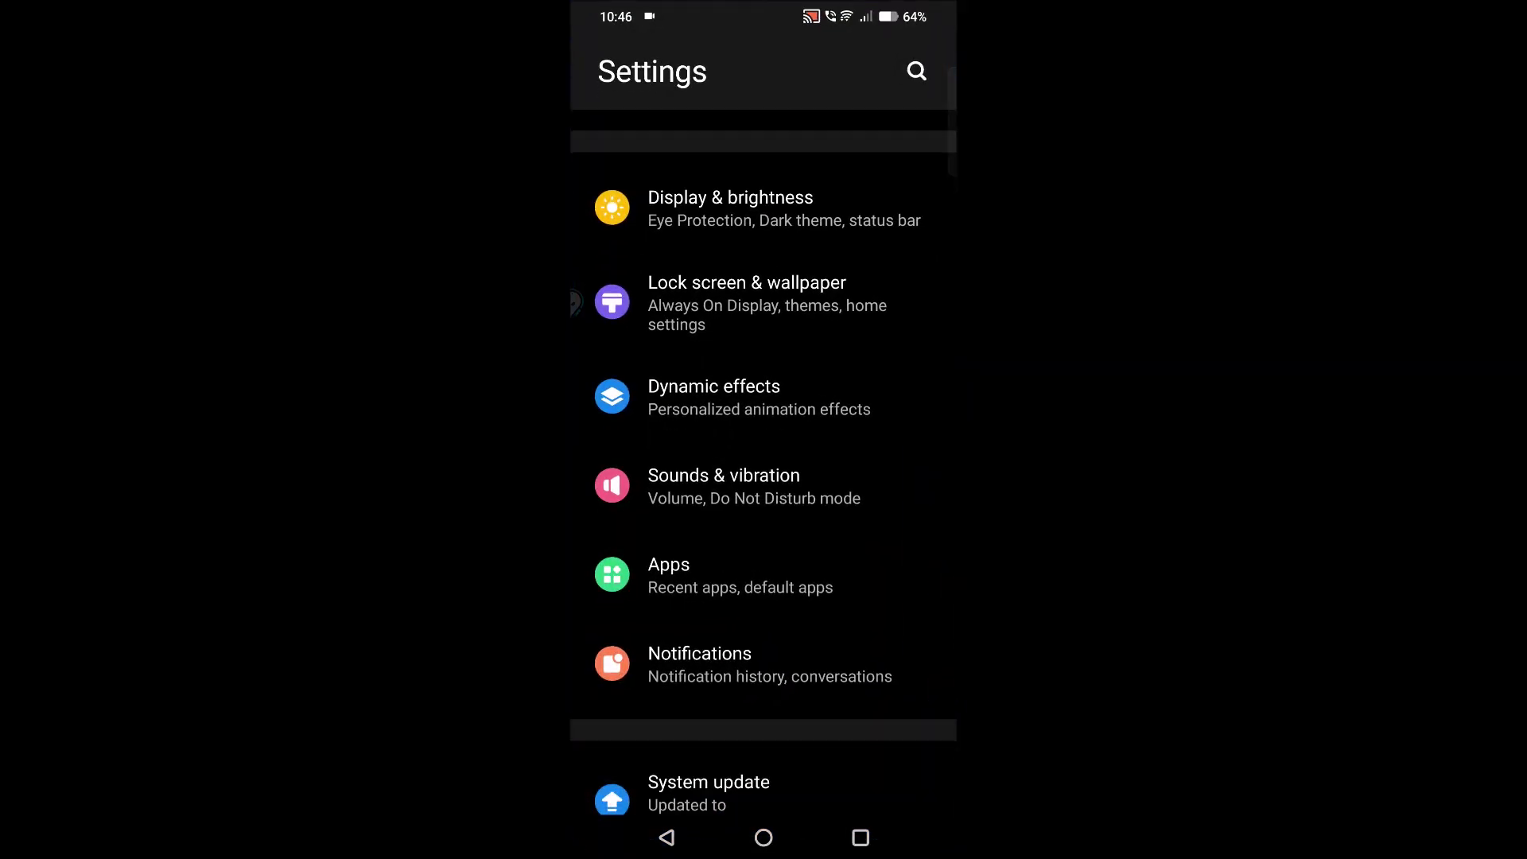
left_click_drag(784, 528, 879, 298)
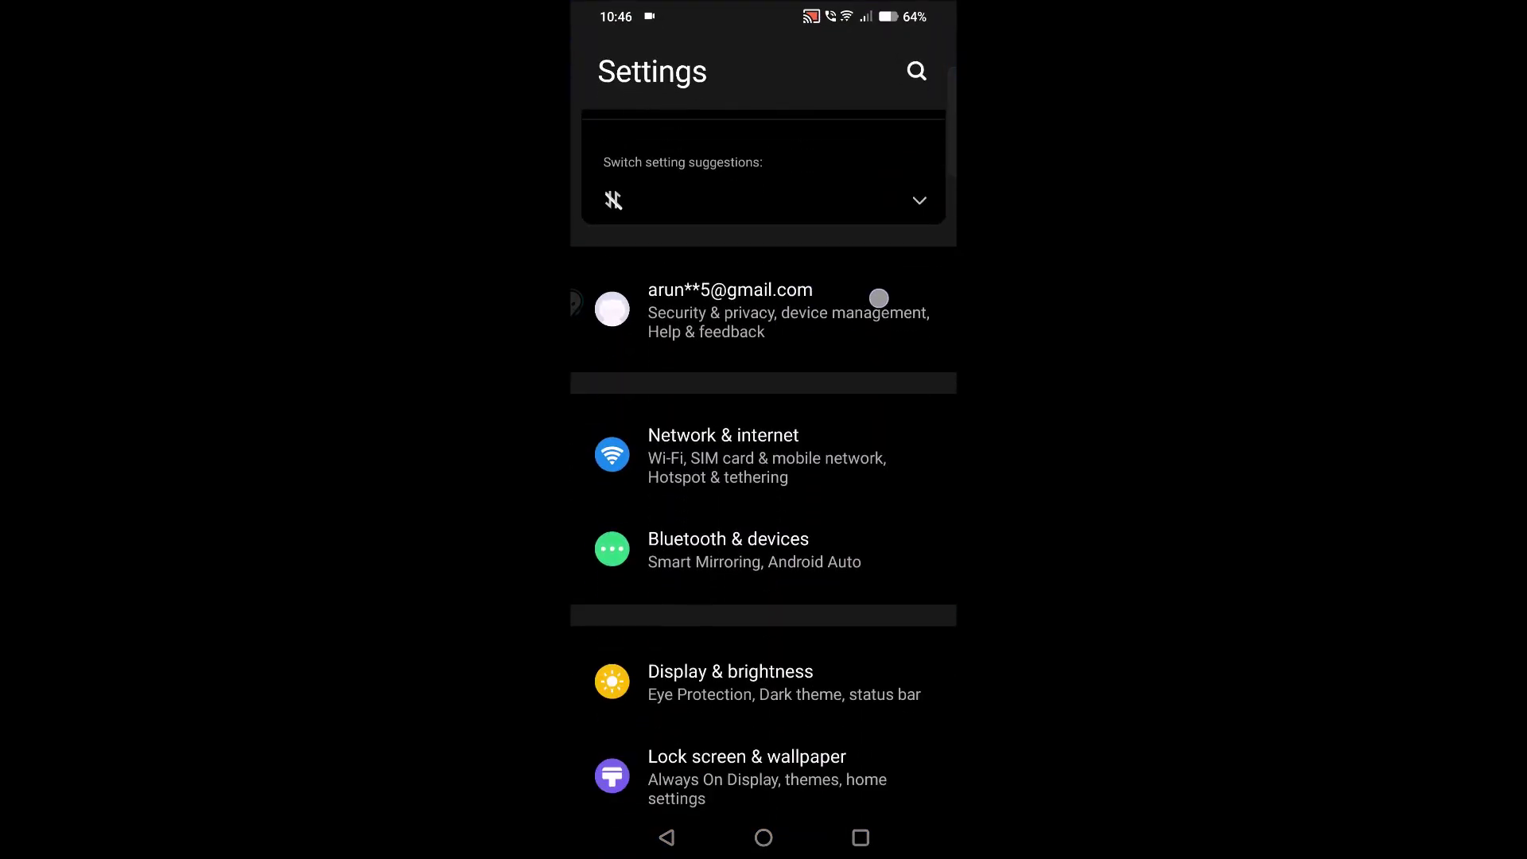
left_click_drag(906, 597, 928, 297)
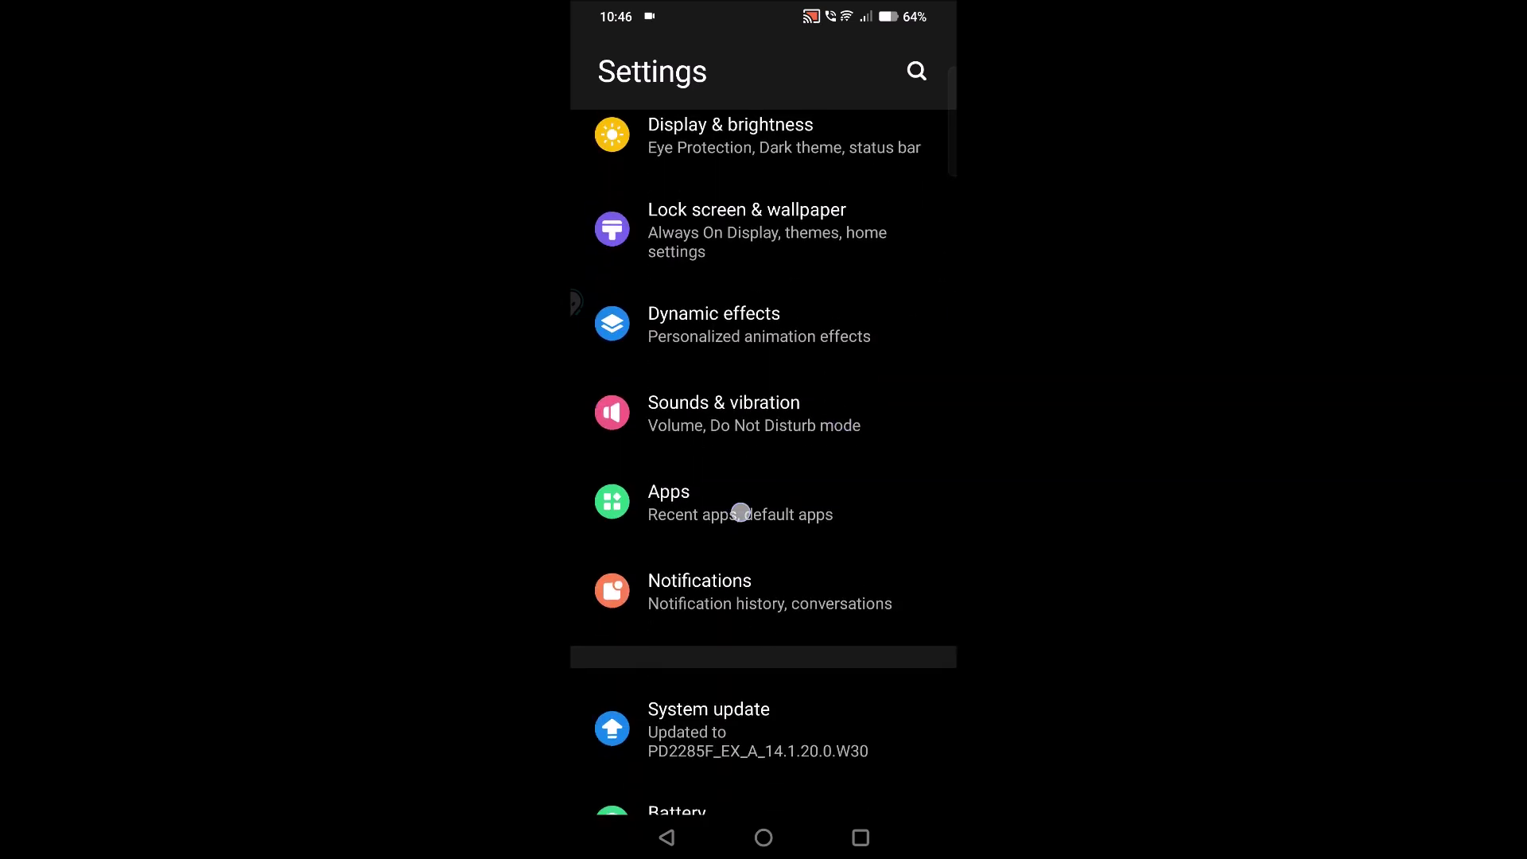
left_click_drag(739, 512, 866, 542)
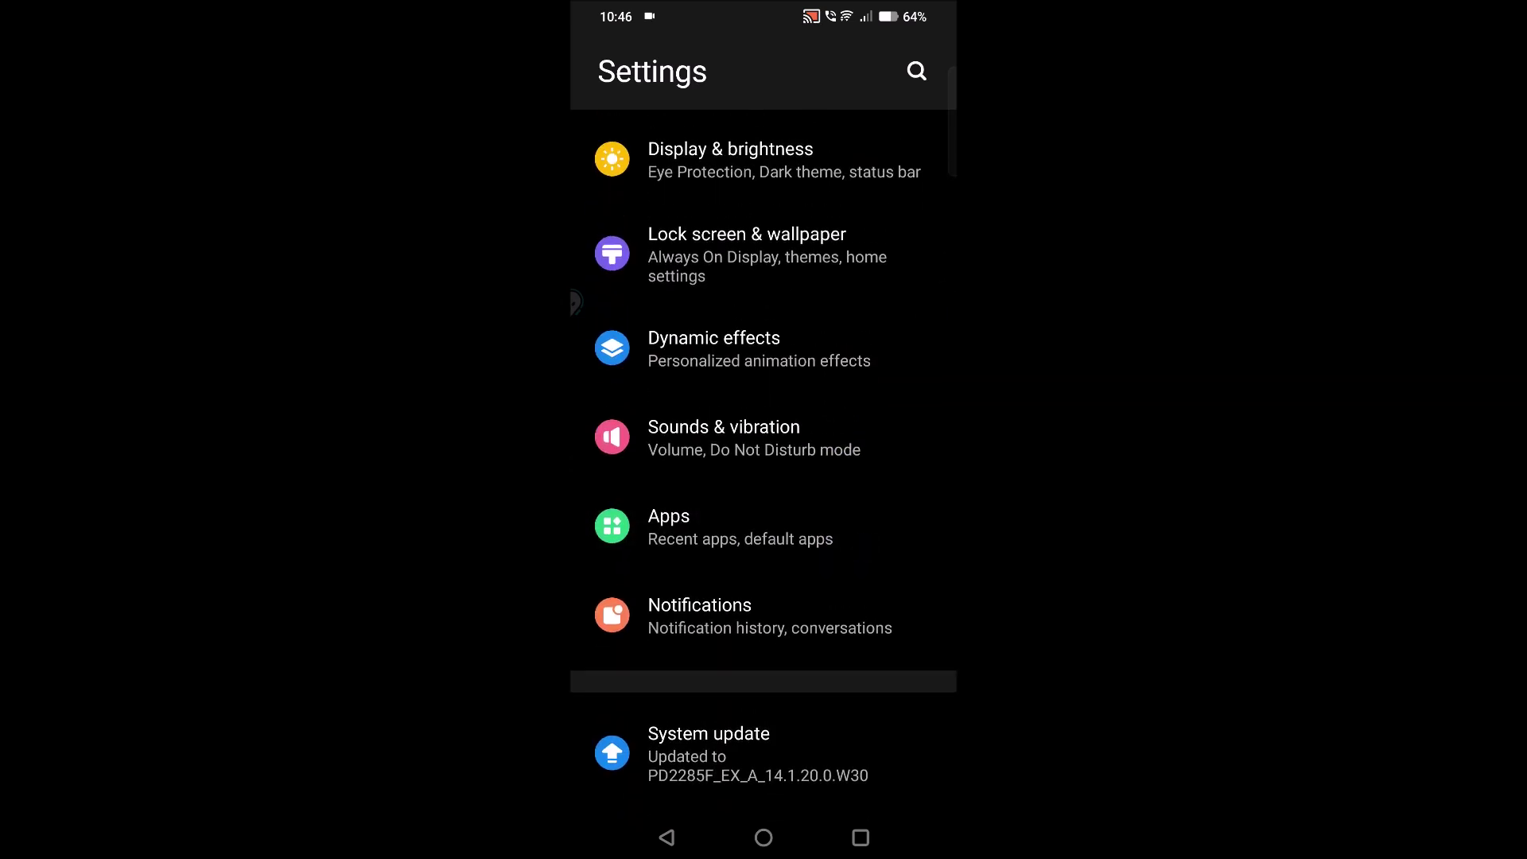
Step: Select Opera under Apps > Default apps > Browser app, then go home
left_click(842, 529)
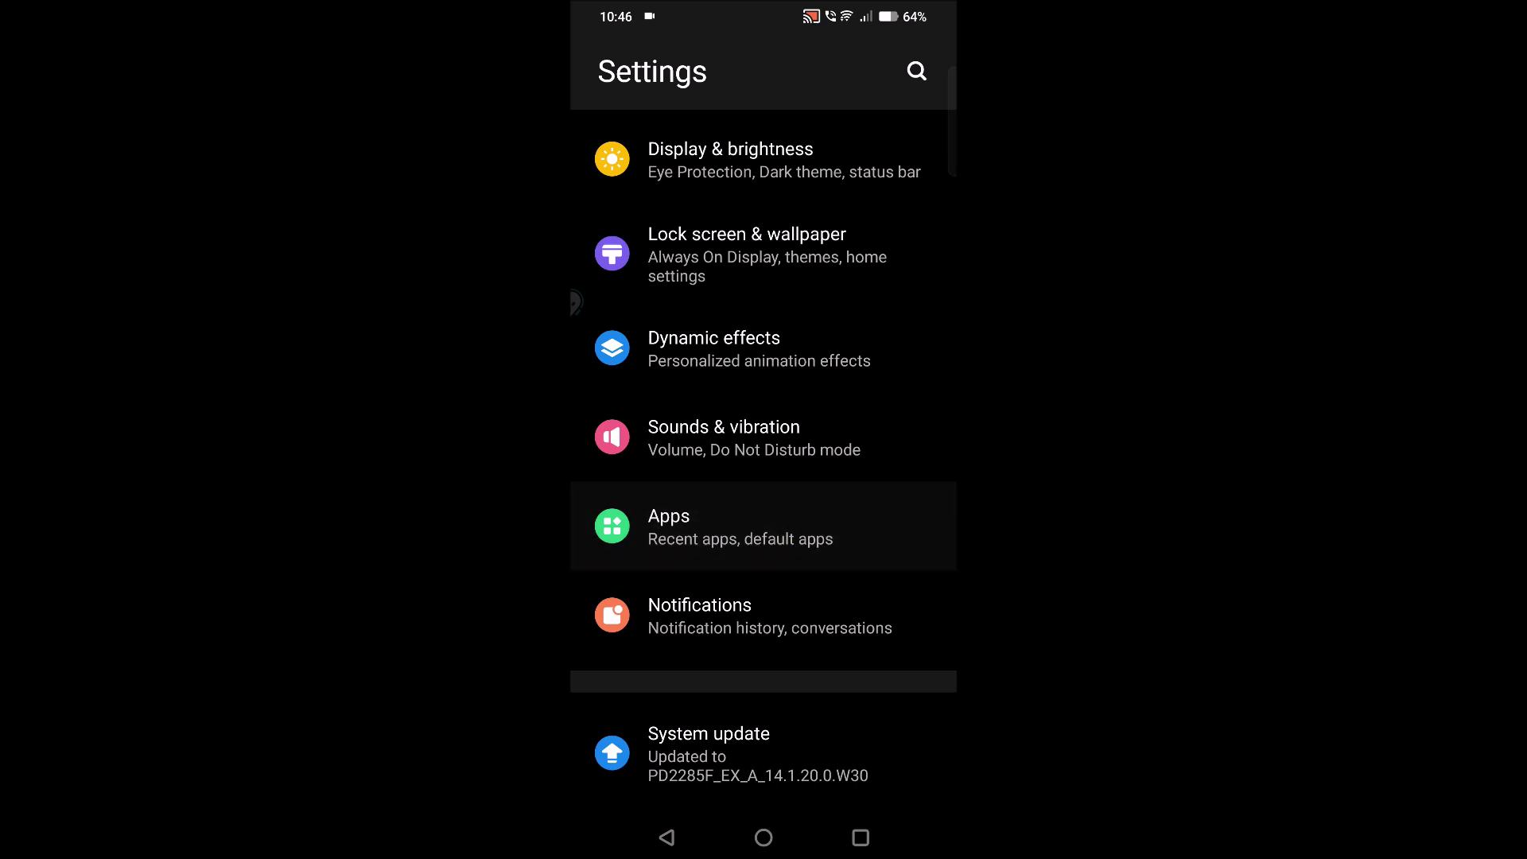
left_click_drag(766, 531, 930, 150)
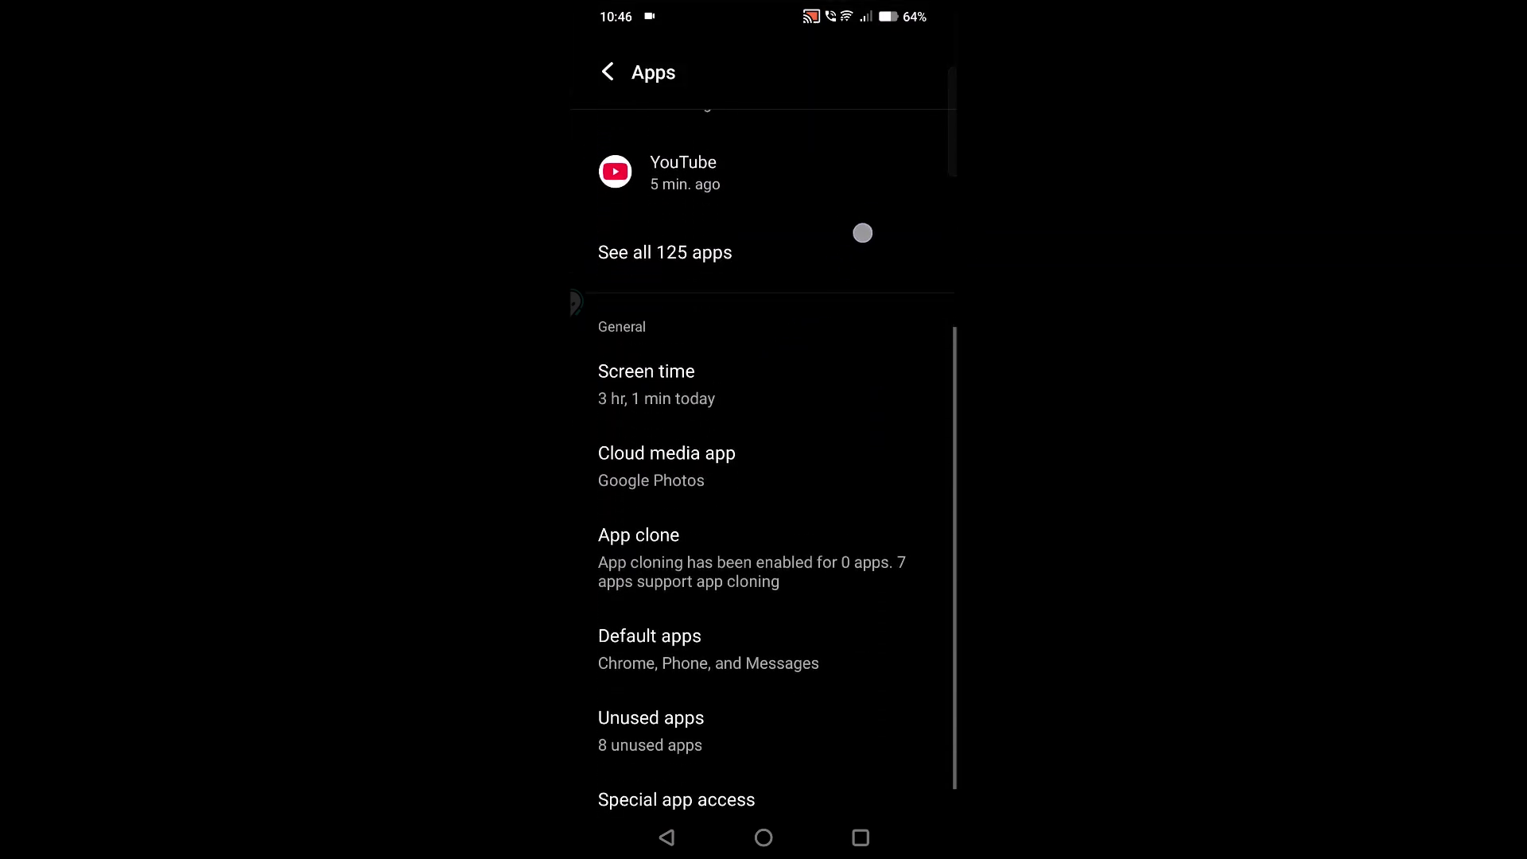
left_click_drag(743, 573, 742, 513)
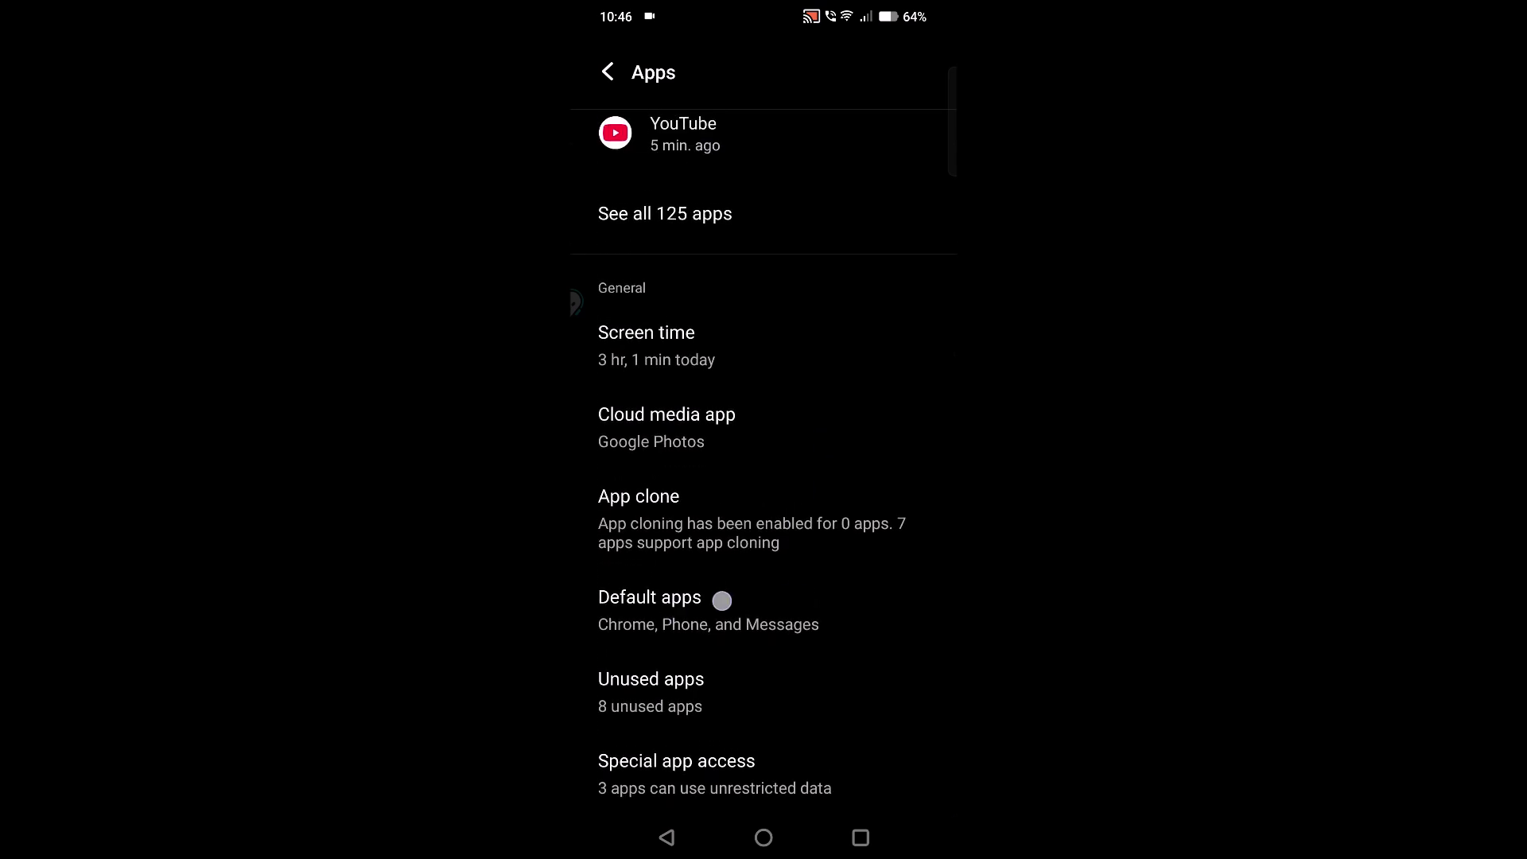
left_click(700, 620)
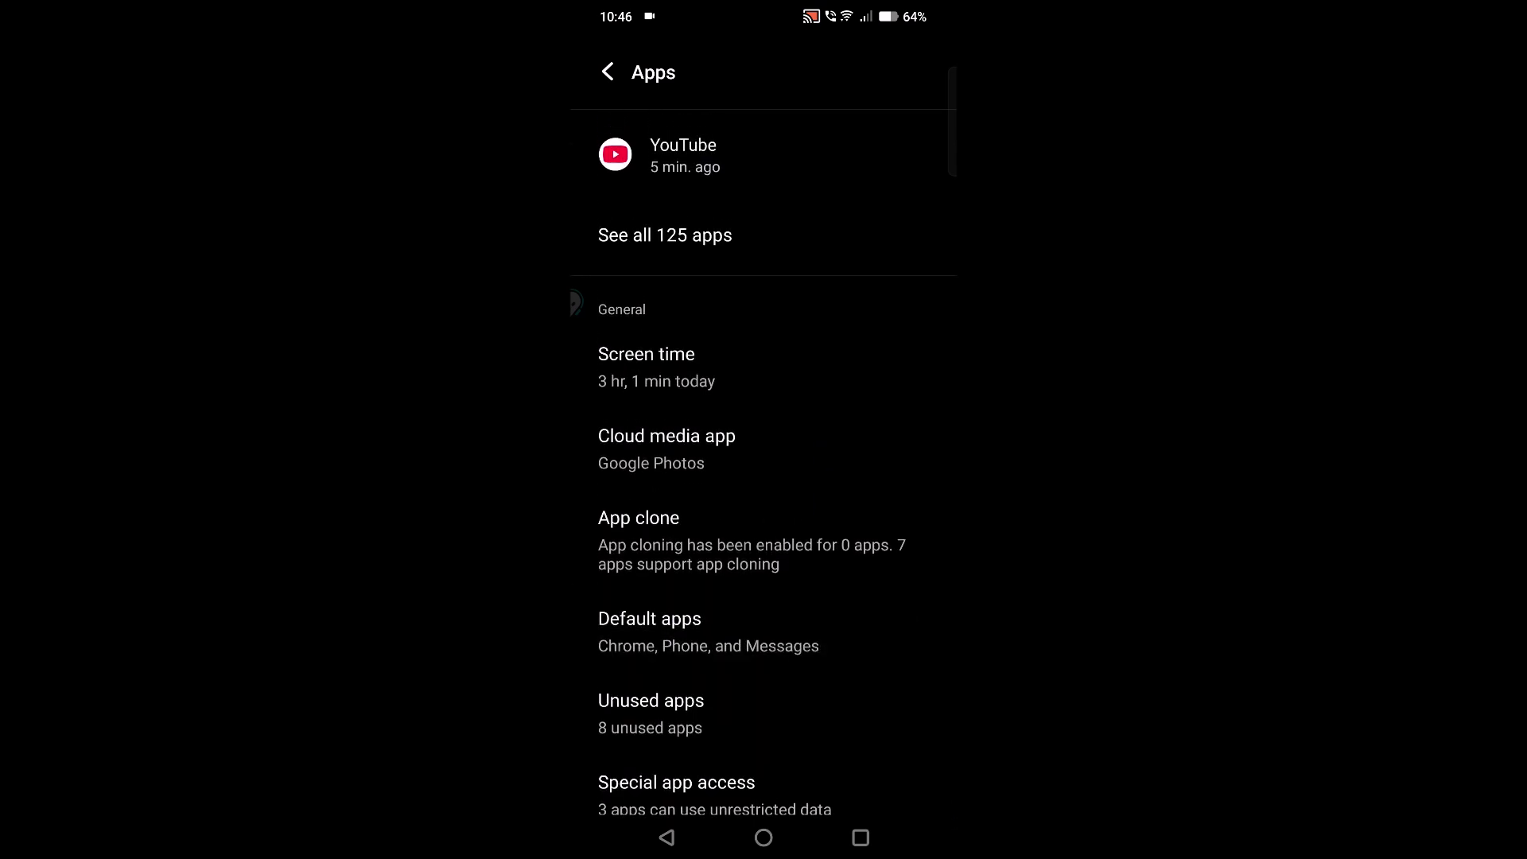
left_click(889, 634)
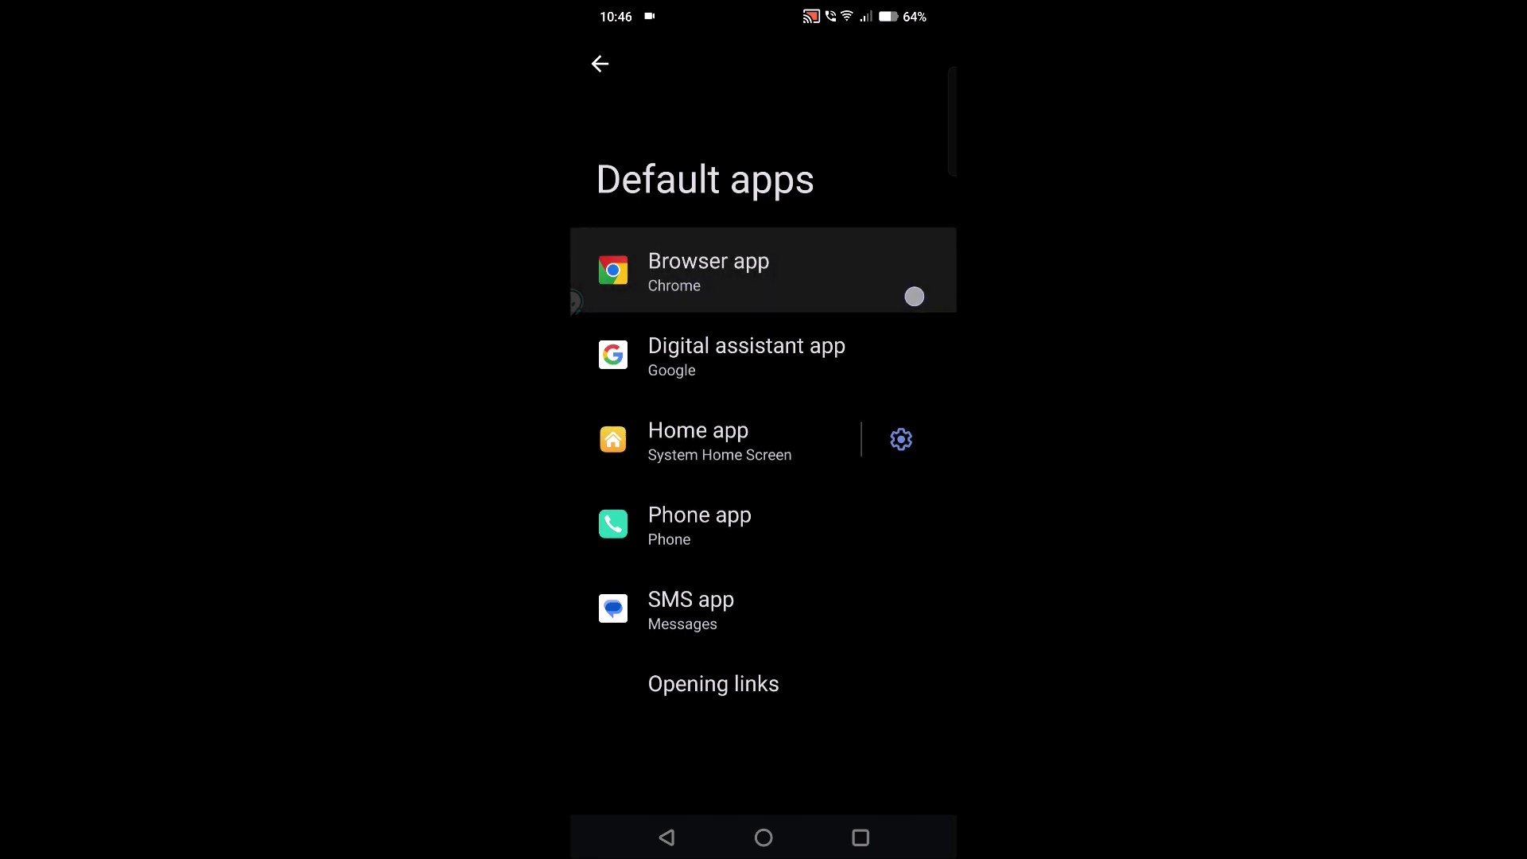
left_click_drag(776, 286, 941, 293)
left_click(846, 275)
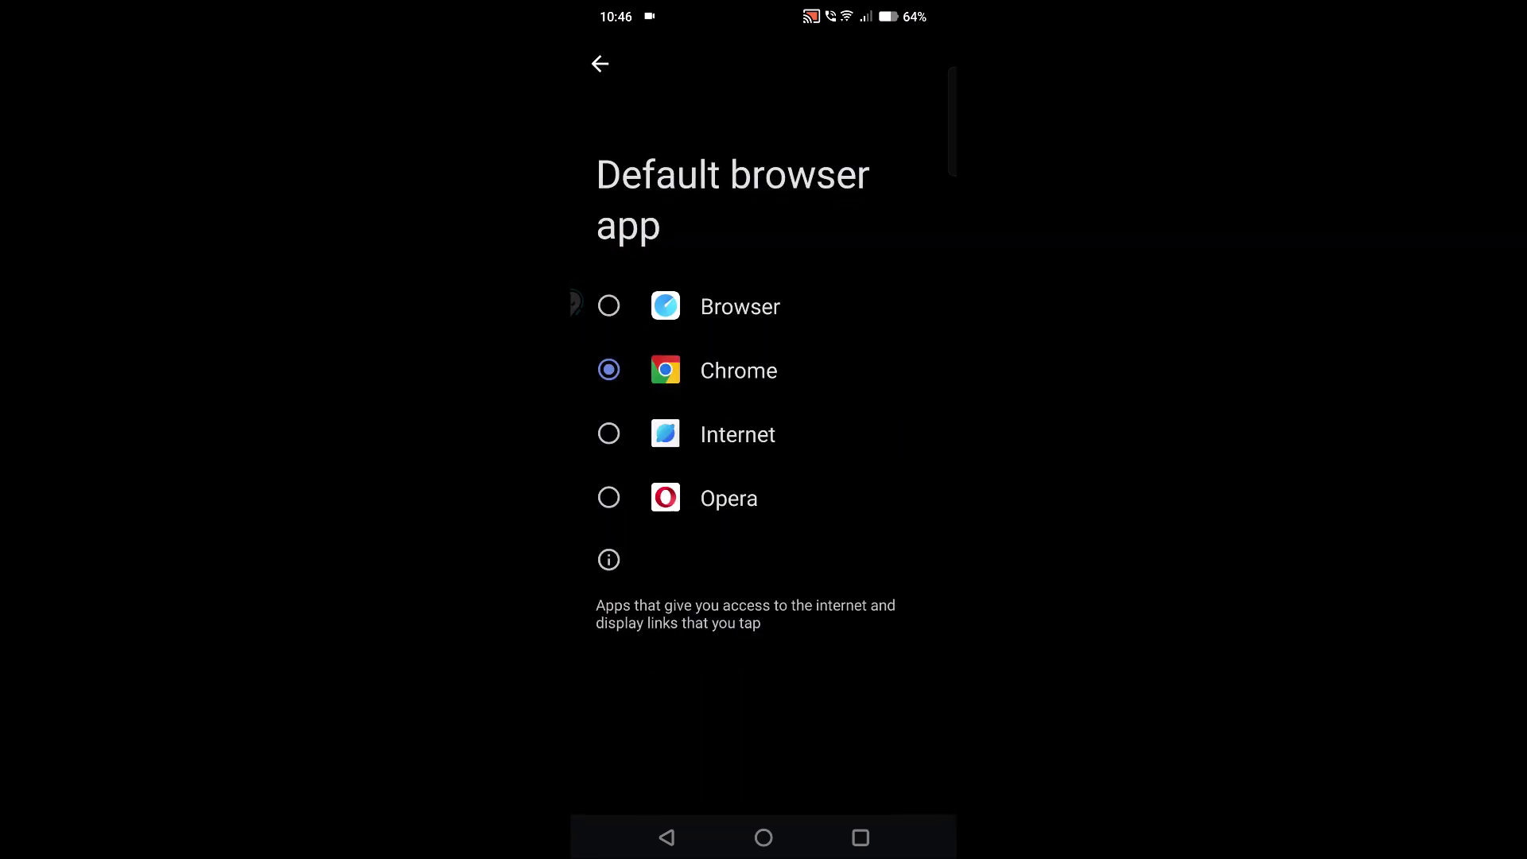
left_click(616, 510)
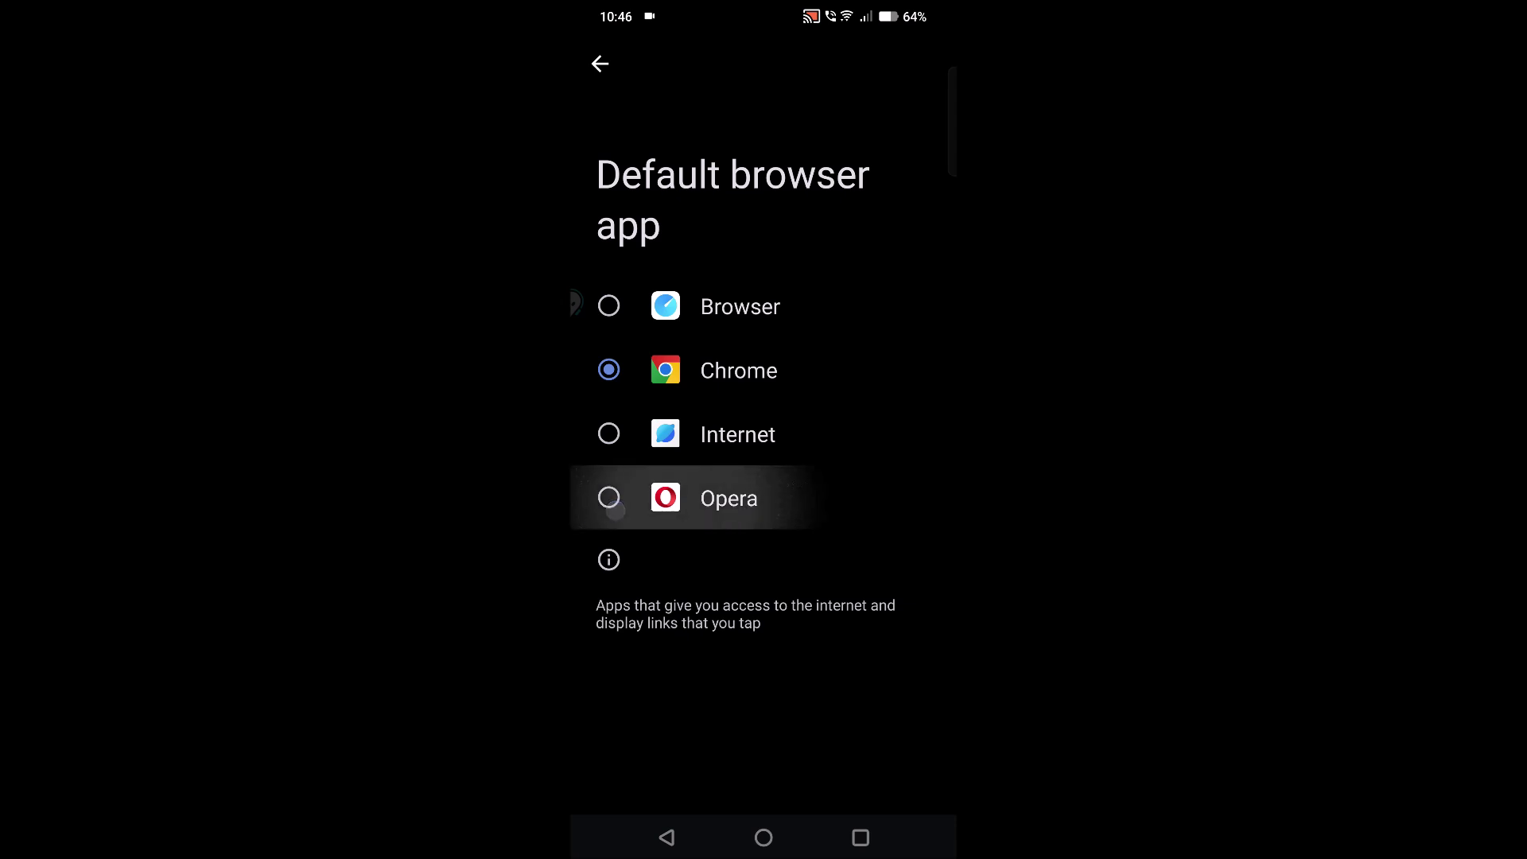
left_click(763, 838)
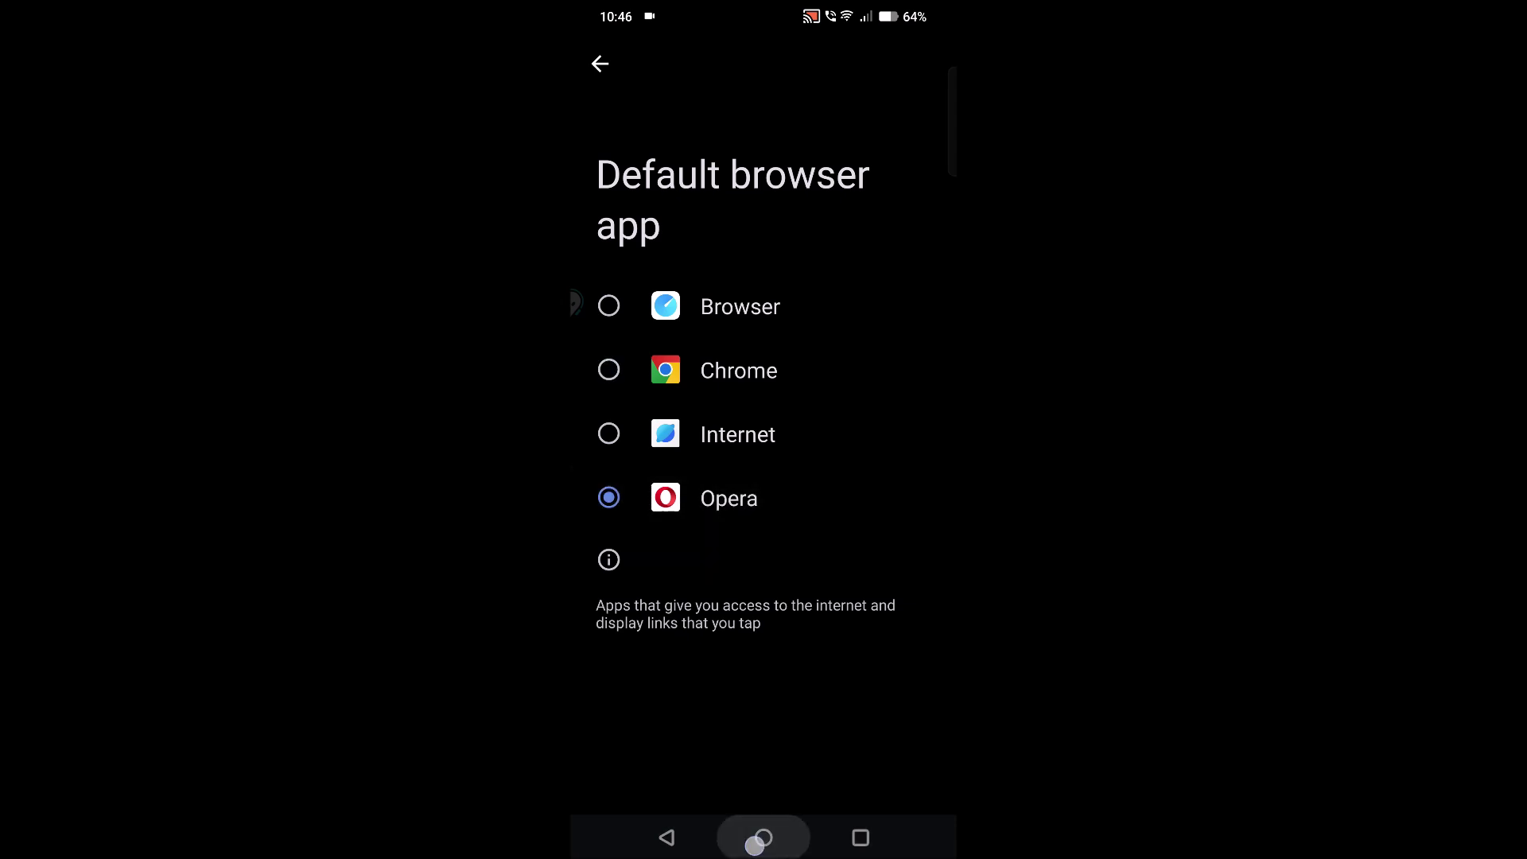
Step: Reopen the WhatsApp self-chat from Recents and open the forms.gle link in Opera
left_click(860, 838)
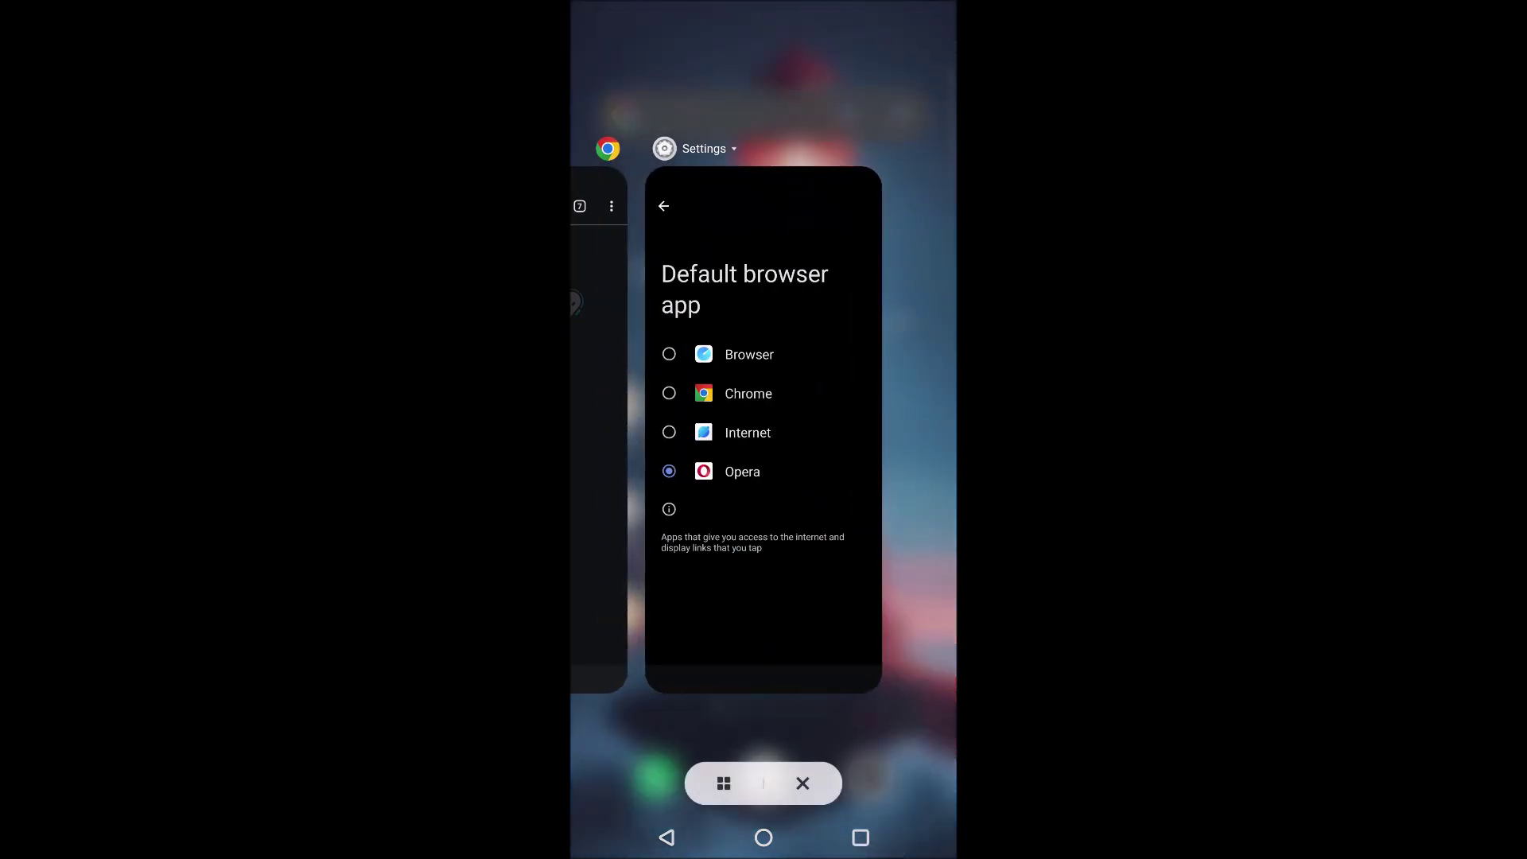
left_click_drag(828, 551, 909, 544)
left_click_drag(692, 548, 906, 544)
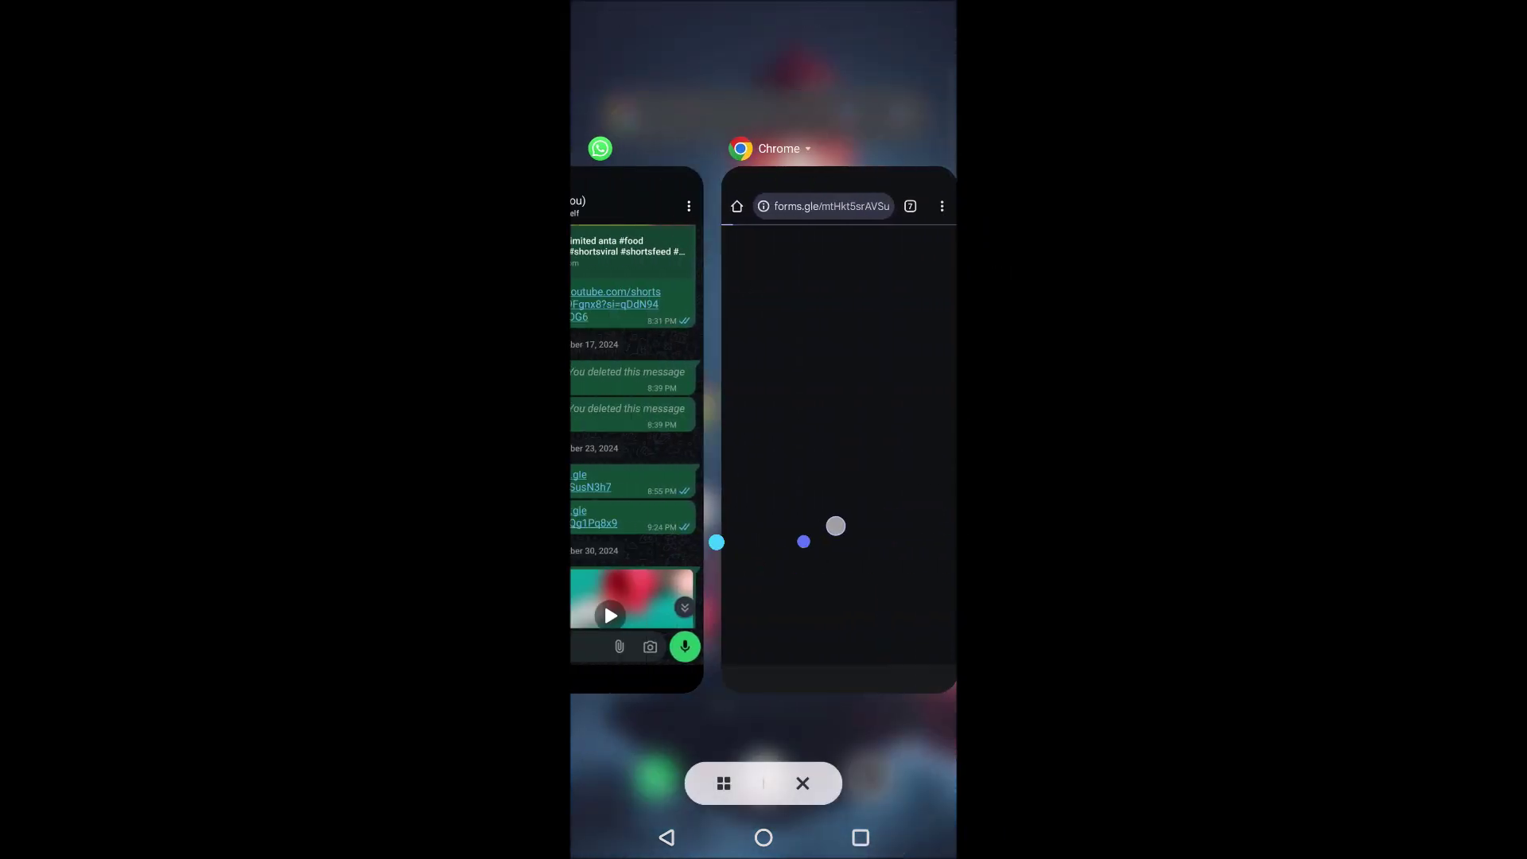
left_click(764, 431)
left_click(751, 520)
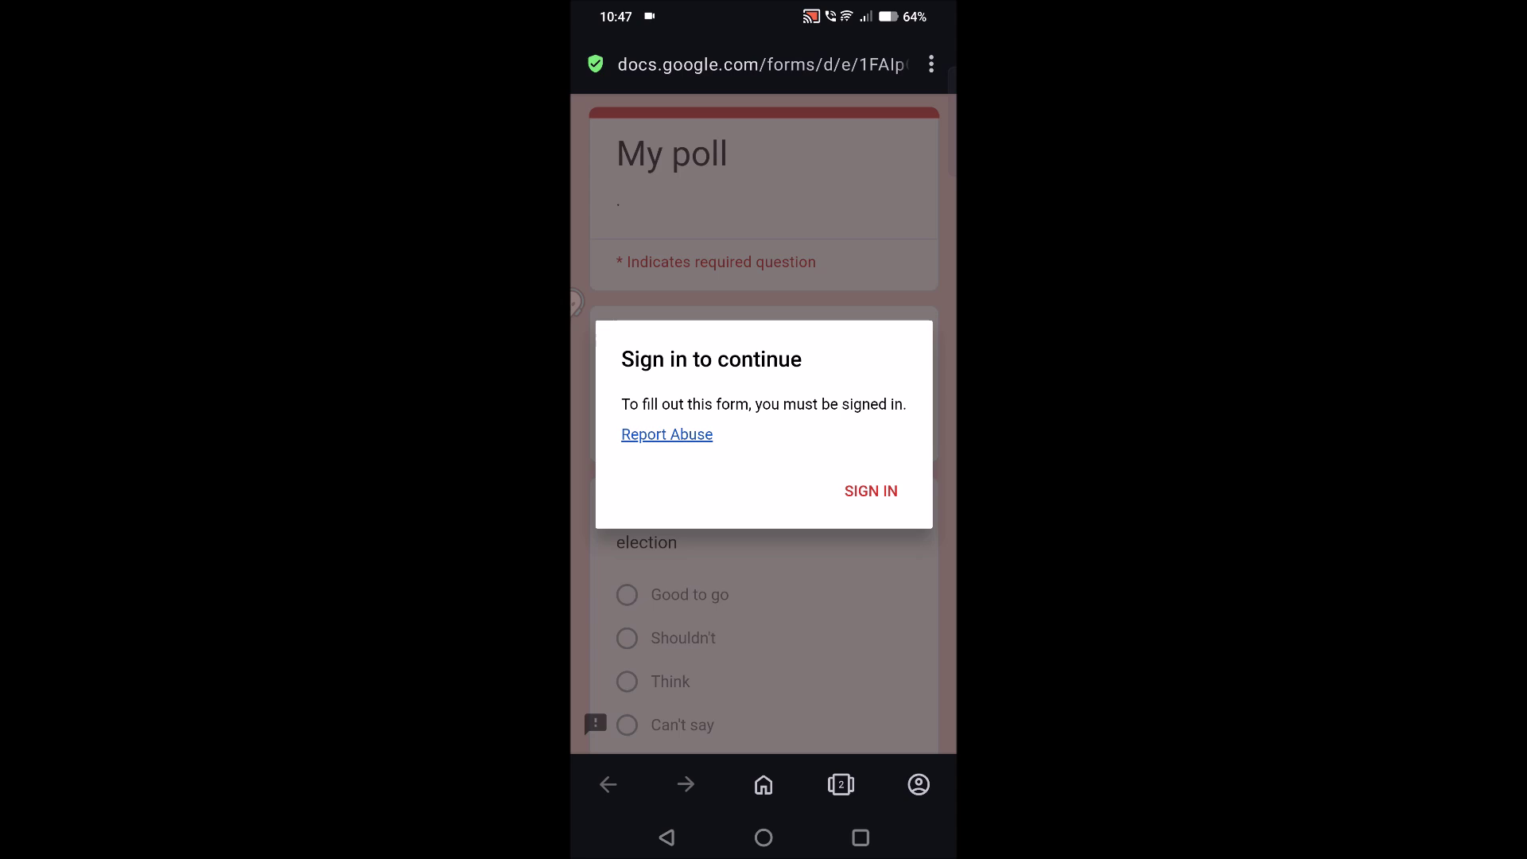
left_click(853, 273)
left_click(854, 279)
left_click_drag(822, 694, 845, 556)
Step: Switch Opera to the Start page tab, then back to the My poll tab
left_click(840, 784)
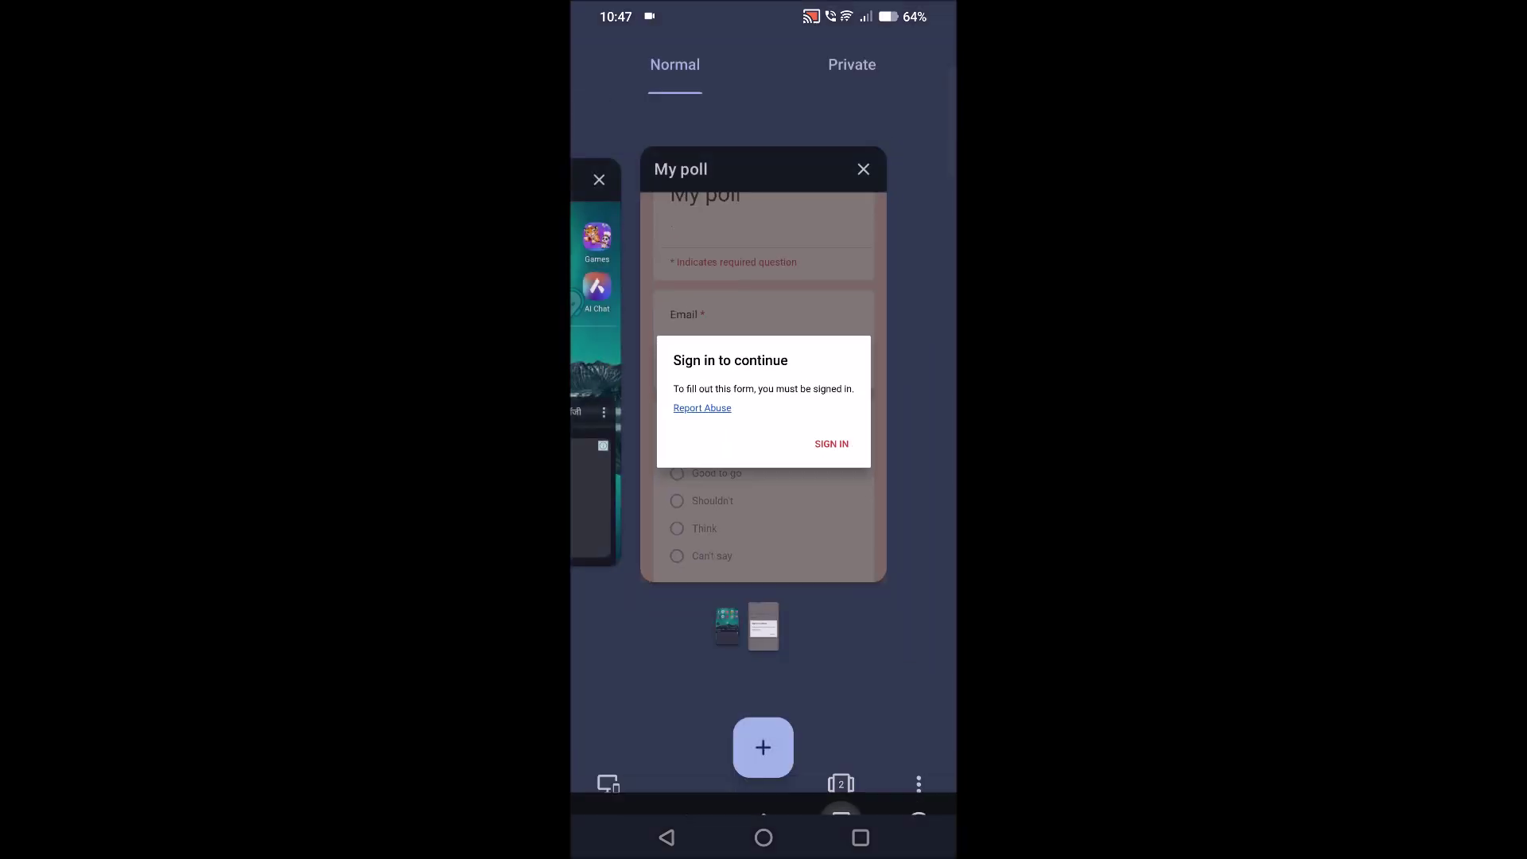
left_click_drag(787, 286, 886, 283)
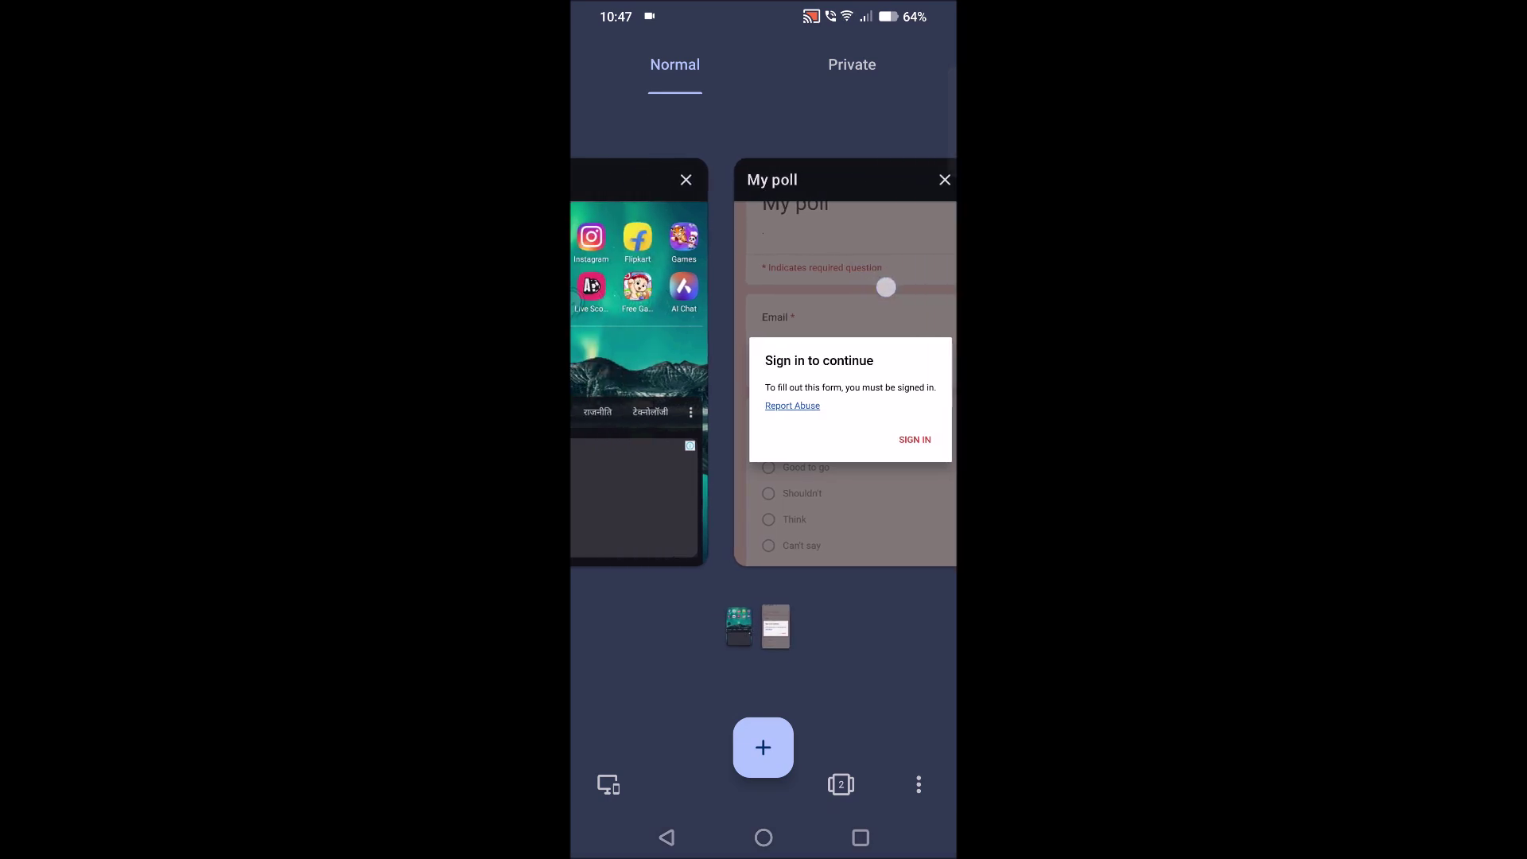
left_click(743, 383)
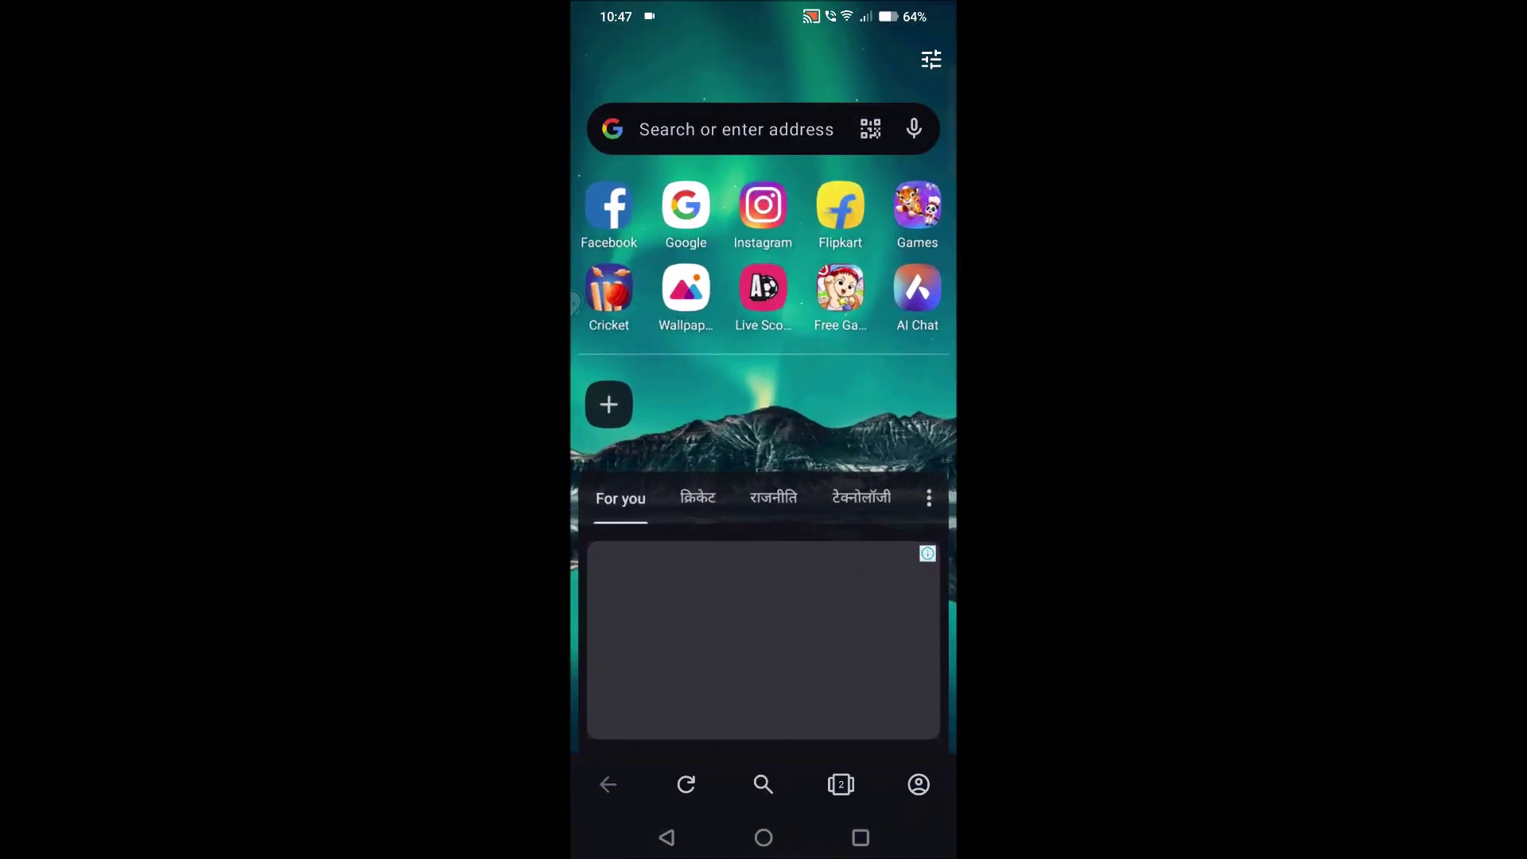
left_click(840, 784)
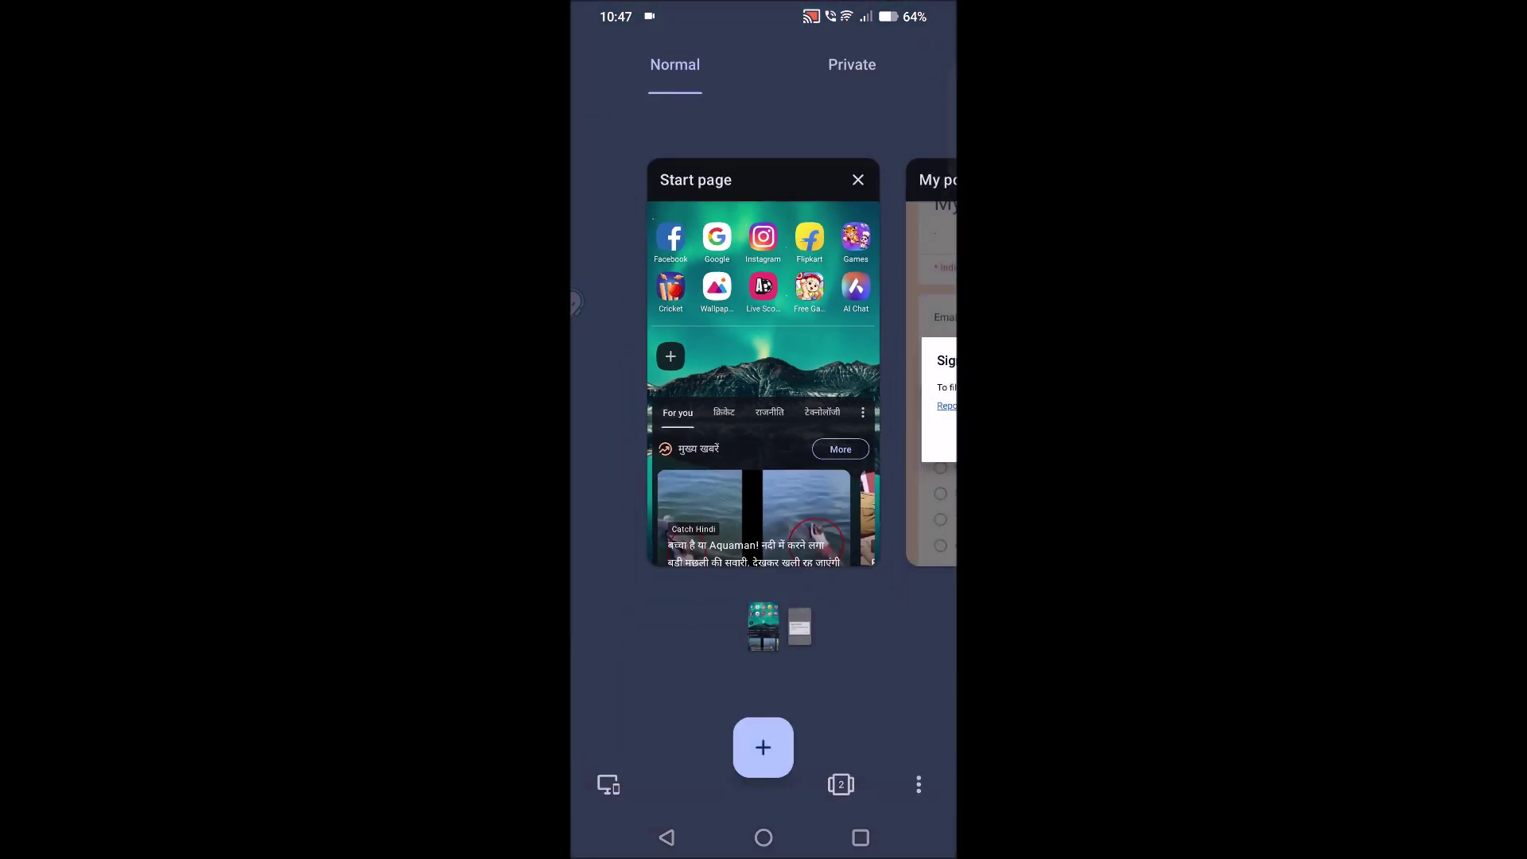
left_click_drag(799, 469, 602, 560)
left_click(816, 308)
left_click(860, 838)
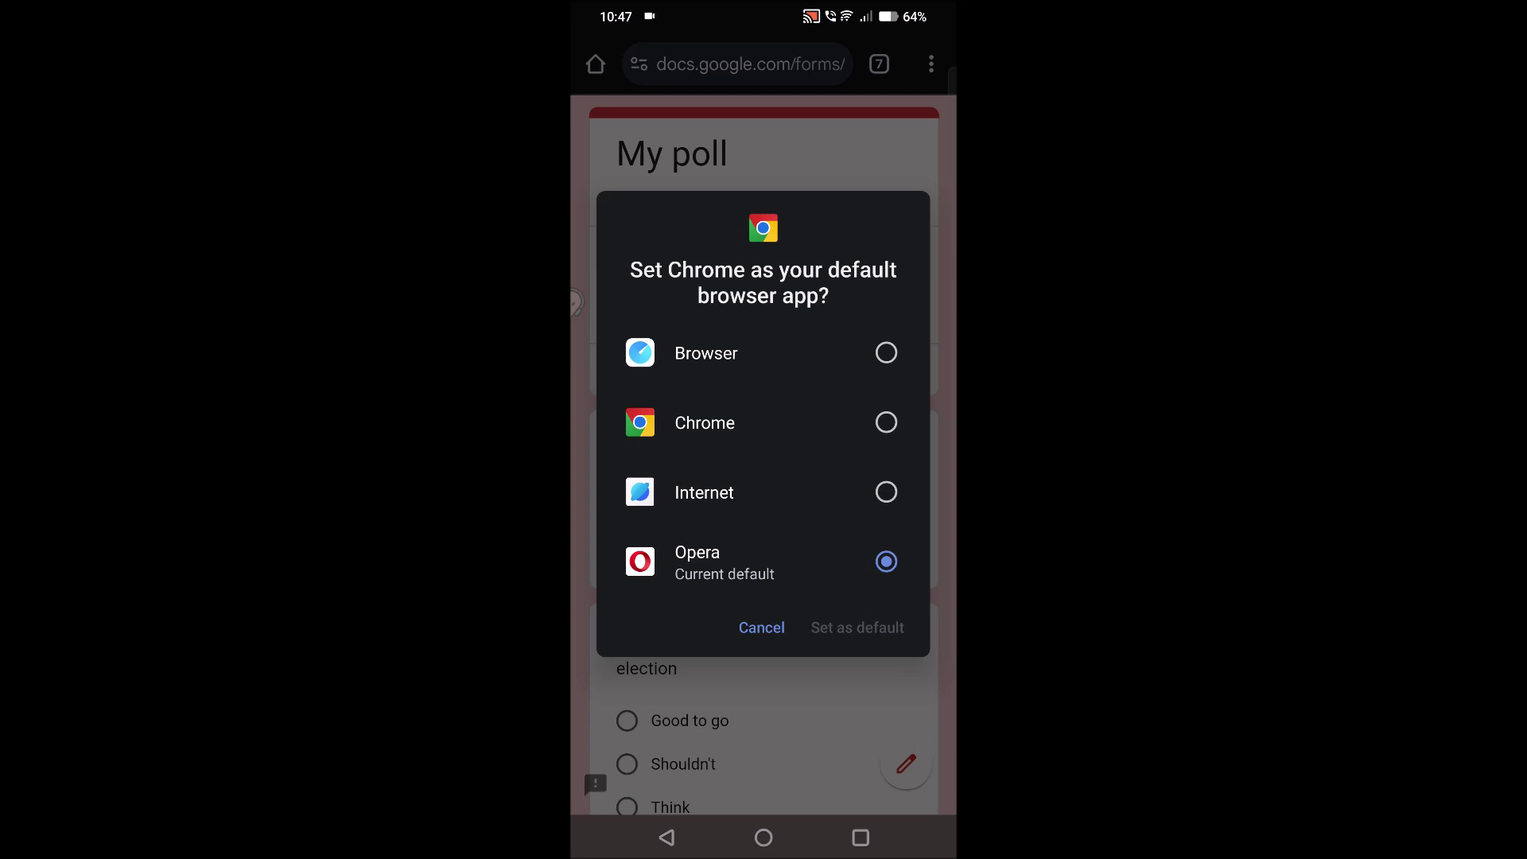
Step: Select Chrome in the default-browser prompt, set it as default, and go home
left_click(885, 423)
left_click(856, 627)
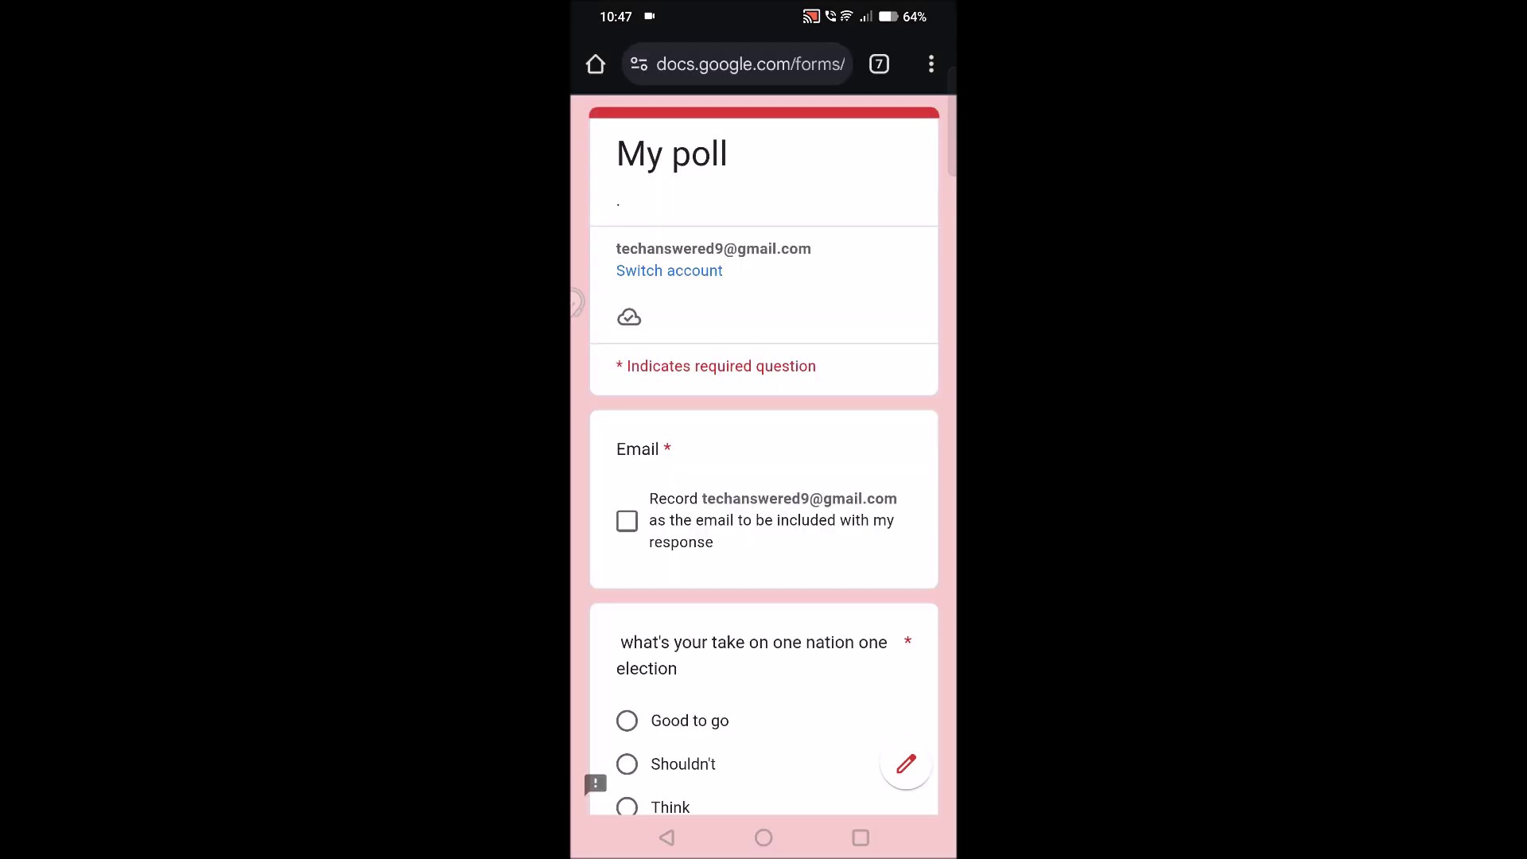
left_click(764, 838)
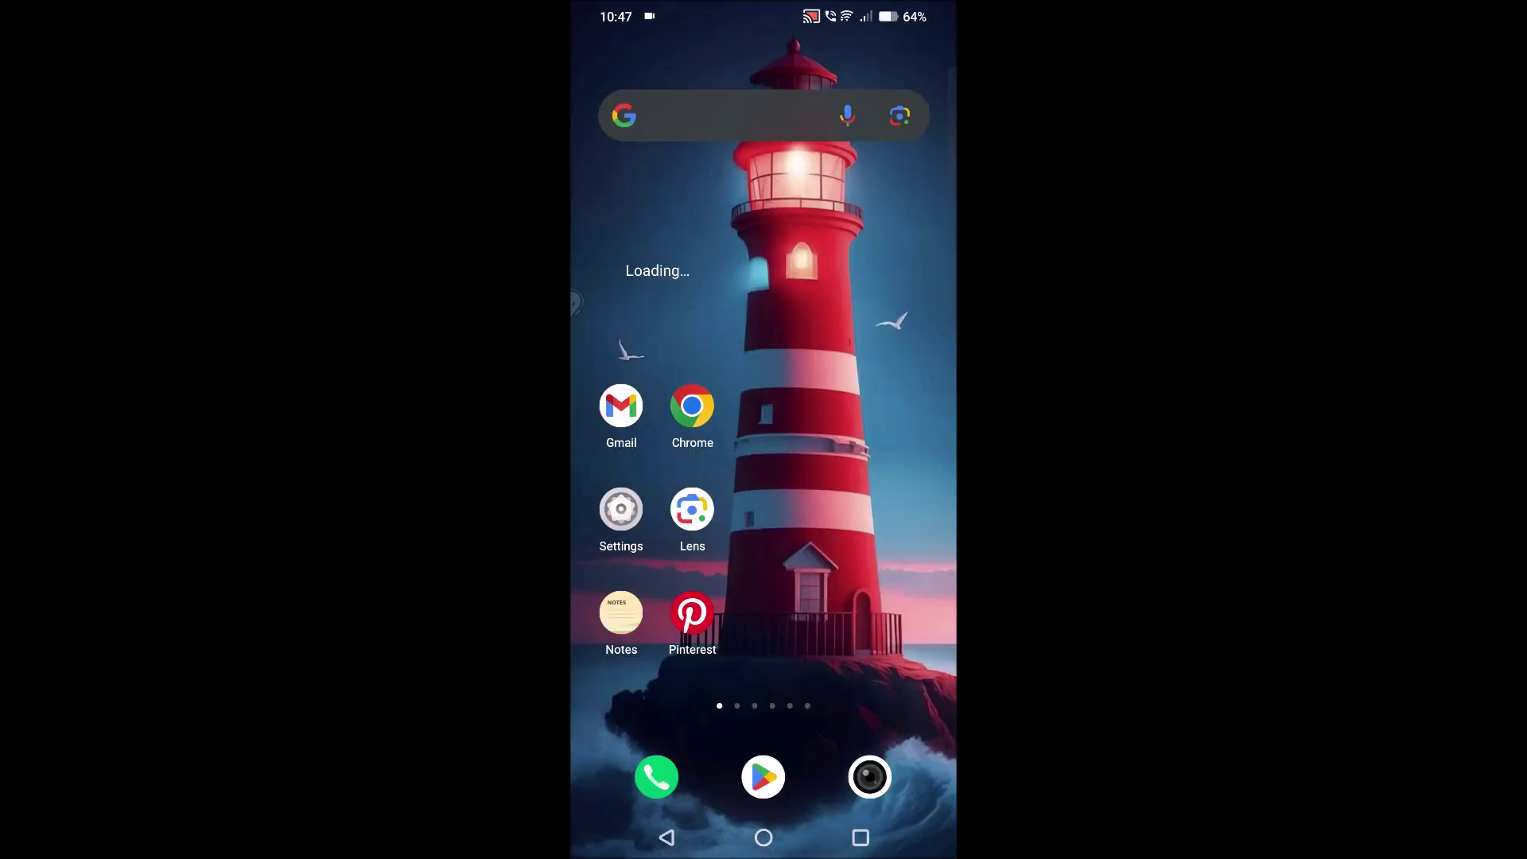